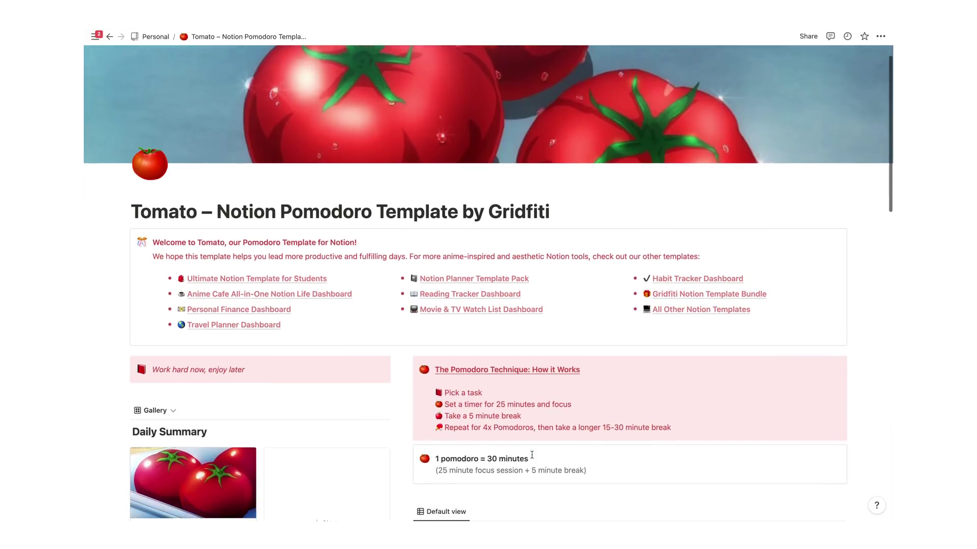
Start the 25-minute focus timer.
{"action": "scroll", "coordinate": [532, 454], "scroll_direction": "down", "scroll_amount": 2}
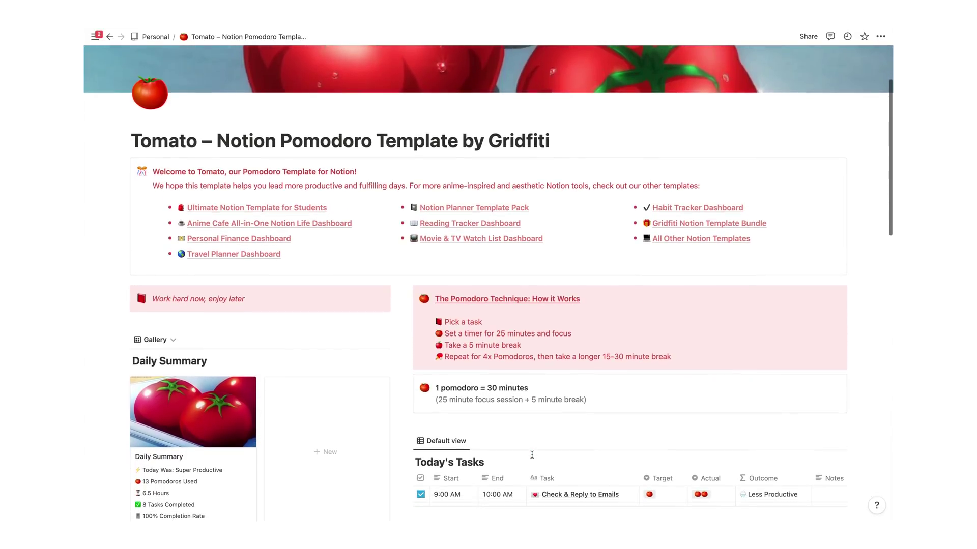
{"action": "scroll", "coordinate": [415, 346], "scroll_direction": "down", "scroll_amount": 4}
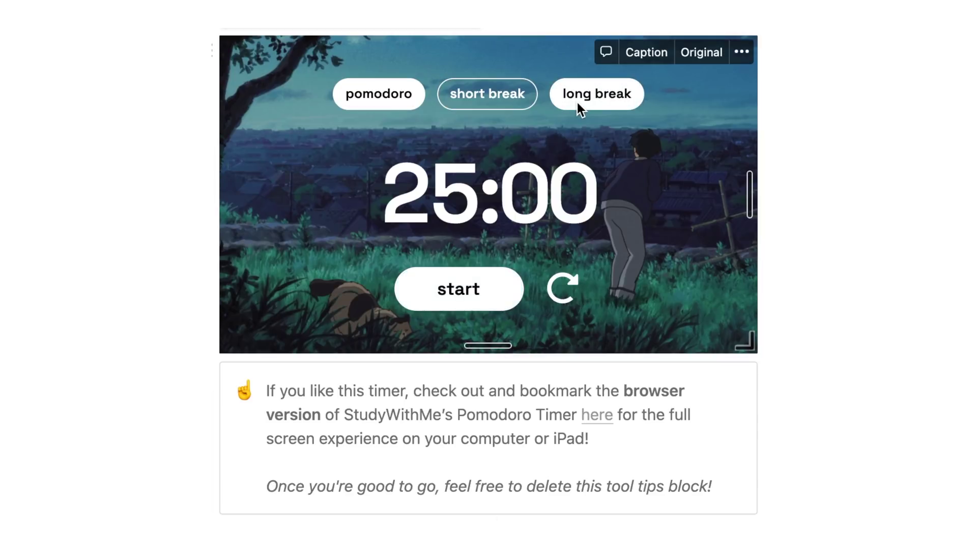
{"action": "left_click", "coordinate": [479, 290]}
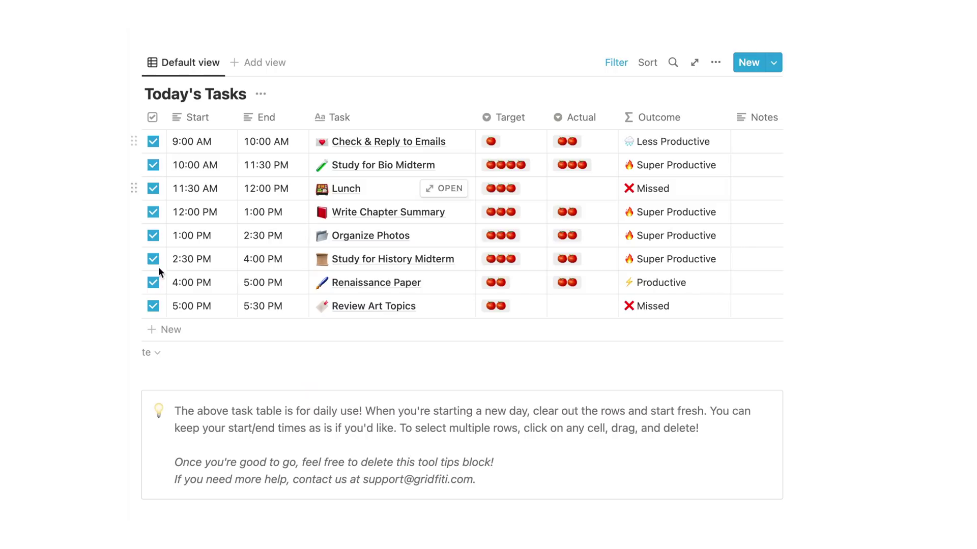
Re-tick the 5:00 PM task, log three actual tomatoes, and add an Untitled Daily Summary card.
{"action": "left_click", "coordinate": [153, 305]}
{"action": "left_click", "coordinate": [154, 305]}
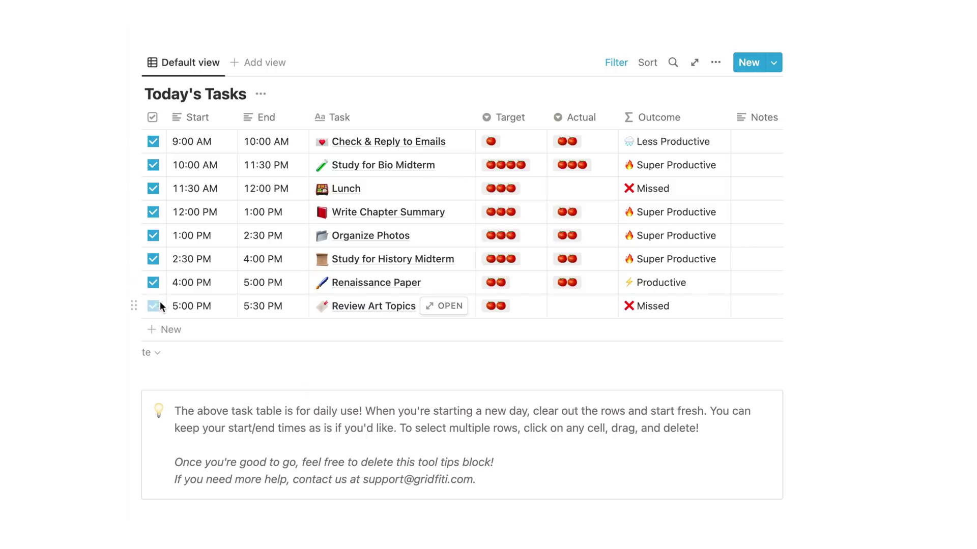
{"action": "left_click", "coordinate": [582, 307]}
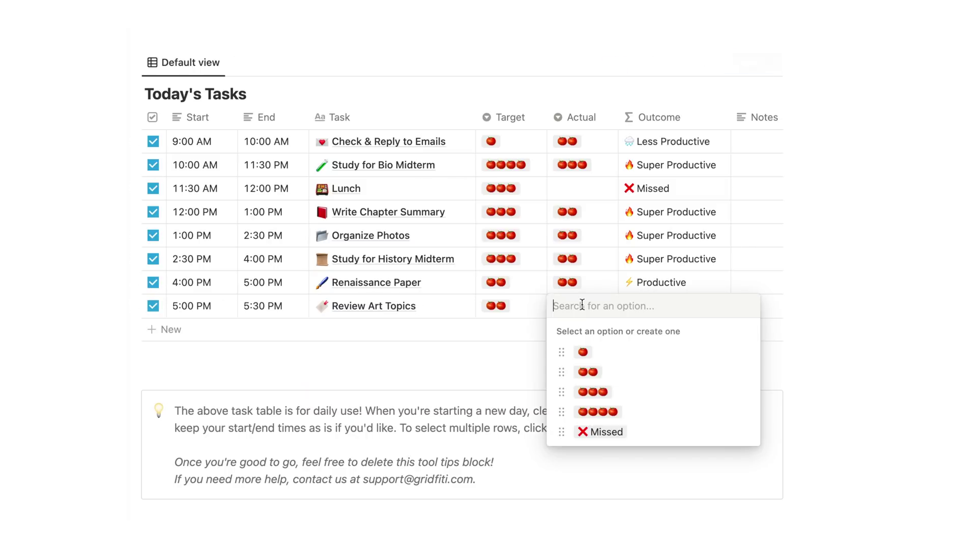
{"action": "left_click", "coordinate": [590, 391]}
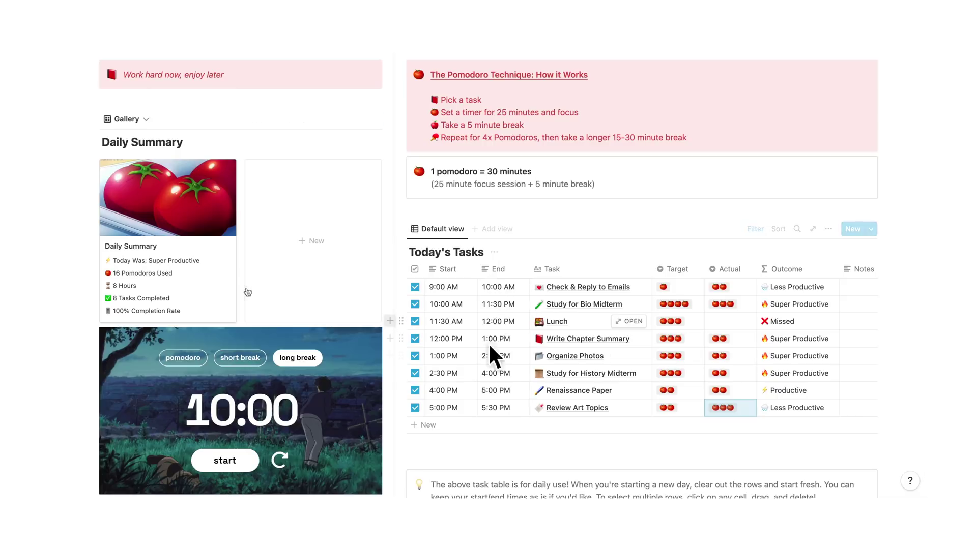
{"action": "left_click", "coordinate": [295, 264]}
{"action": "left_click", "coordinate": [211, 277]}
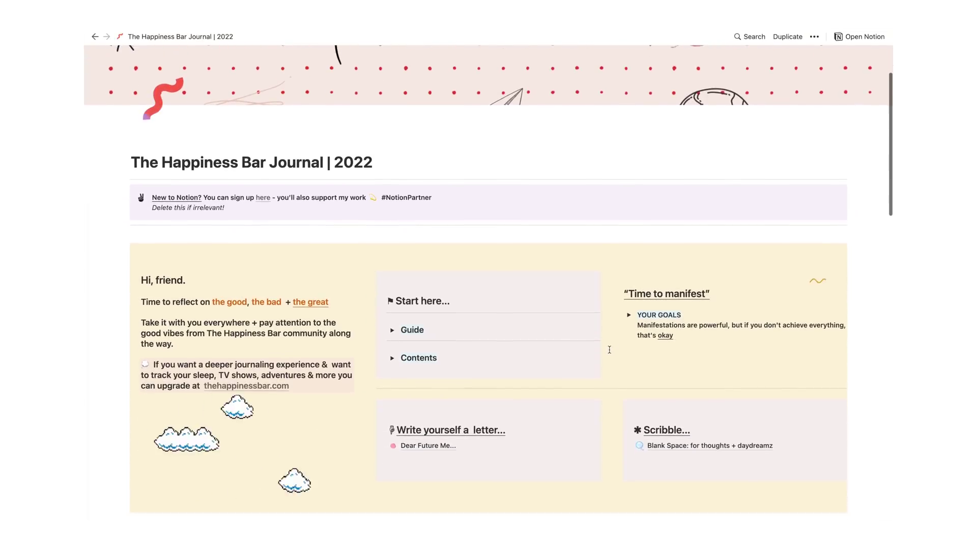
Expand Happiness Station's OPEN content and the My mind loves and My body loves toggles.
{"action": "scroll", "coordinate": [609, 350], "scroll_direction": "down", "scroll_amount": 1}
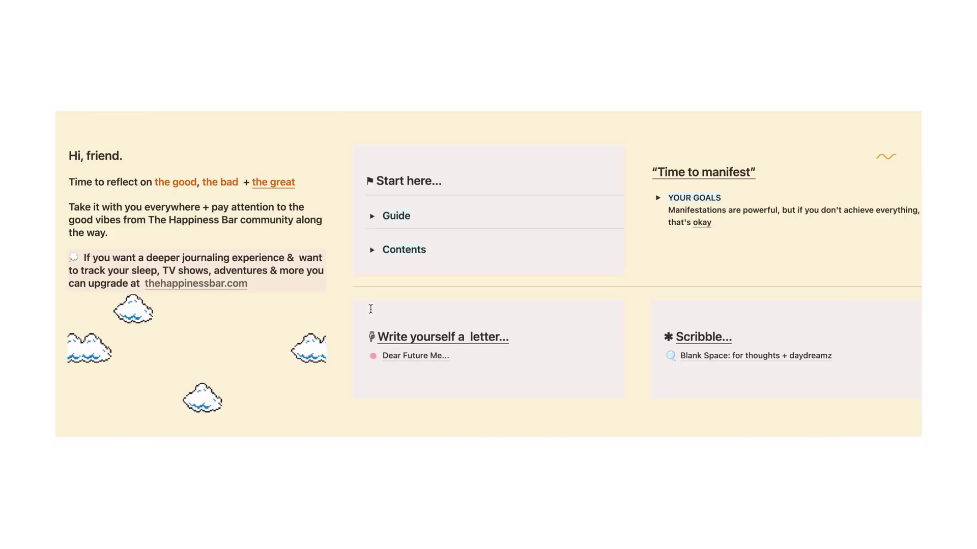
{"action": "scroll", "coordinate": [493, 406], "scroll_direction": "down", "scroll_amount": 3}
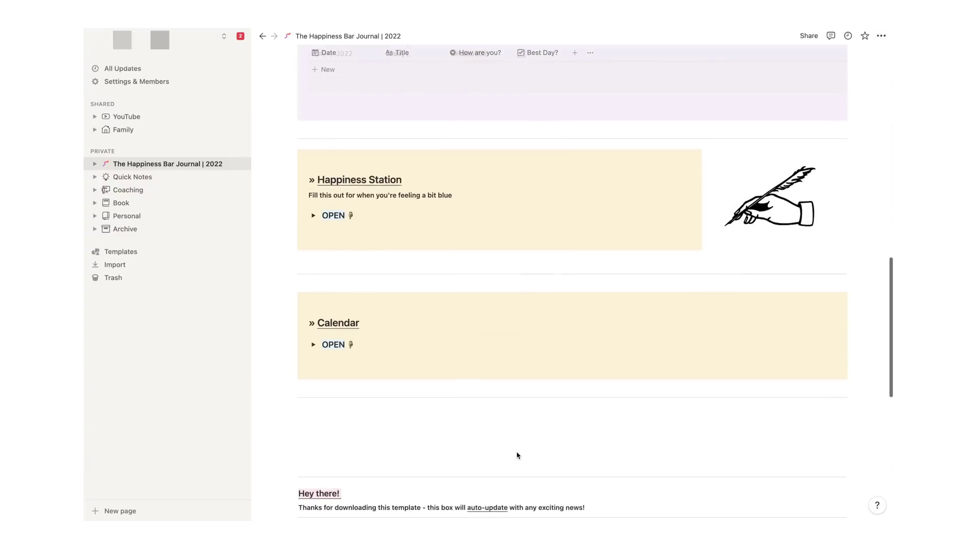
{"action": "left_click", "coordinate": [314, 201]}
{"action": "scroll", "coordinate": [328, 158], "scroll_direction": "down", "scroll_amount": 2}
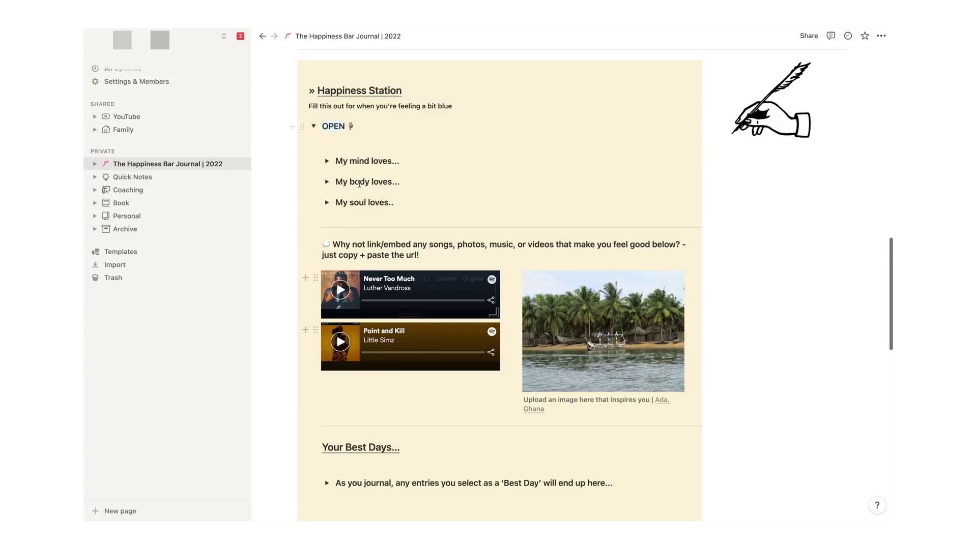
{"action": "left_click", "coordinate": [327, 162]}
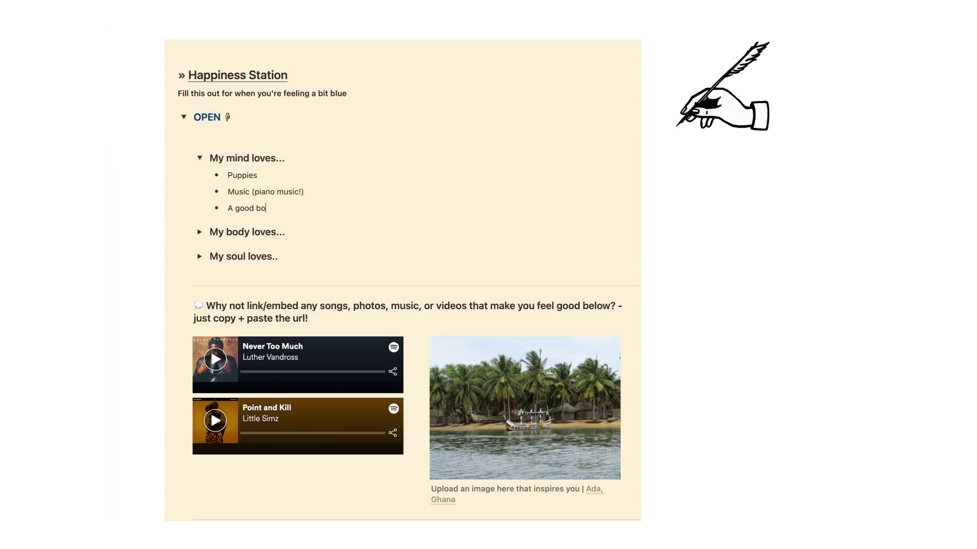
{"action": "left_click", "coordinate": [200, 235]}
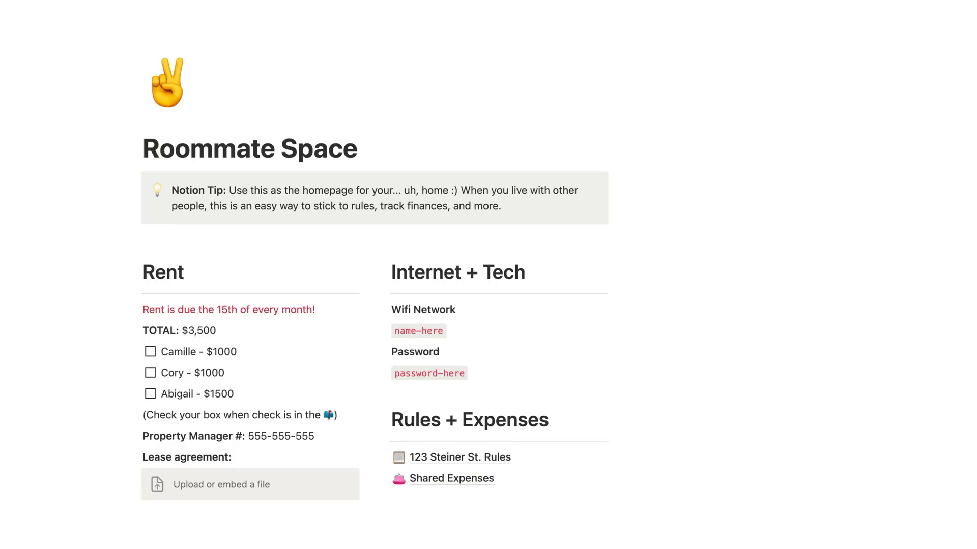
Mark all three roommates' rent as paid.
{"action": "scroll", "coordinate": [534, 261], "scroll_direction": "down", "scroll_amount": 5}
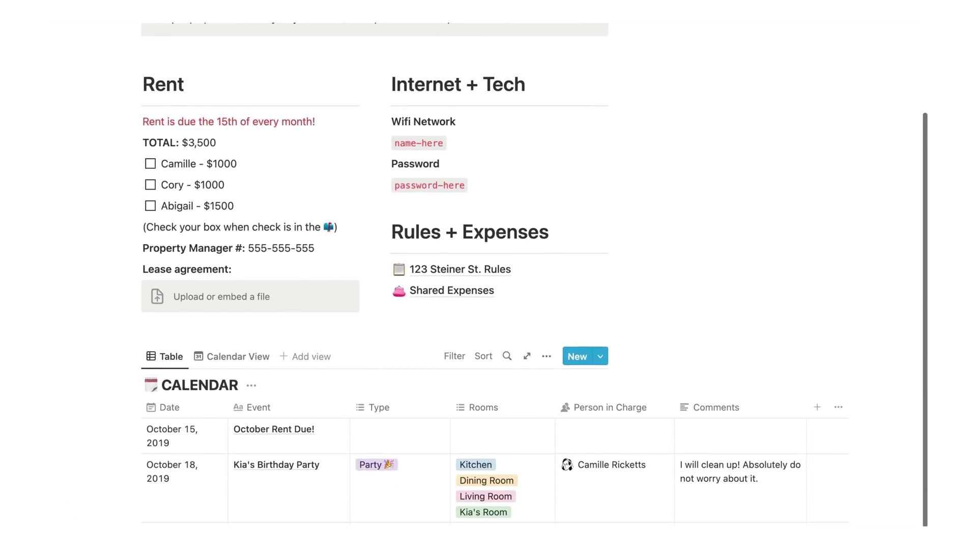
{"action": "scroll", "coordinate": [534, 261], "scroll_direction": "down", "scroll_amount": 3}
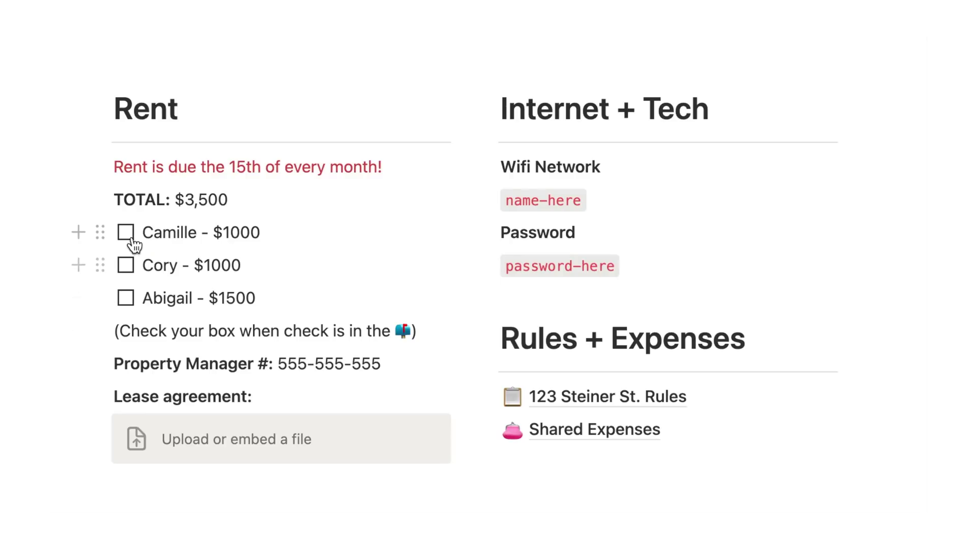
{"action": "left_click", "coordinate": [131, 238]}
{"action": "left_click", "coordinate": [125, 270]}
{"action": "left_click", "coordinate": [126, 299]}
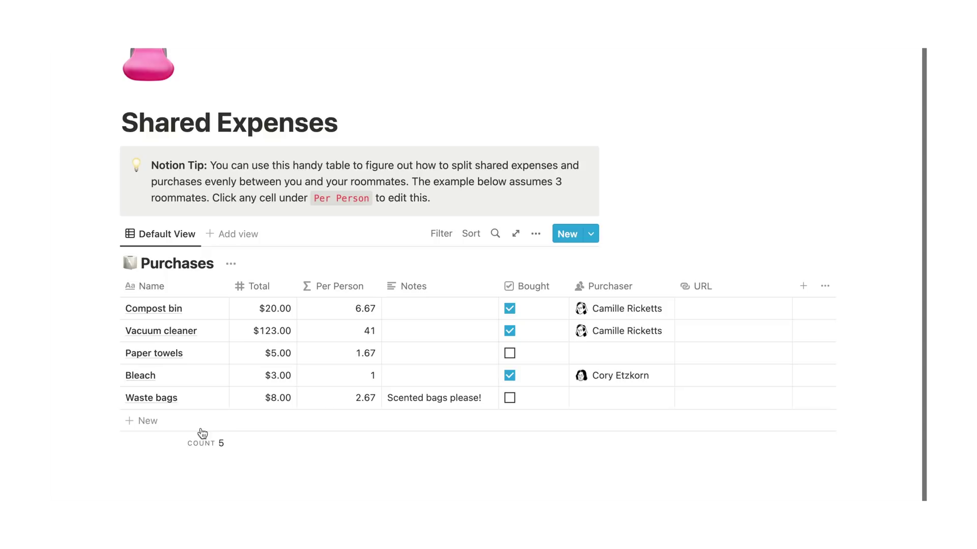
Add a Detergent purchase with Total 2.5 and start a House Dinner comment 'I'll coo…'.
{"action": "left_click", "coordinate": [173, 420]}
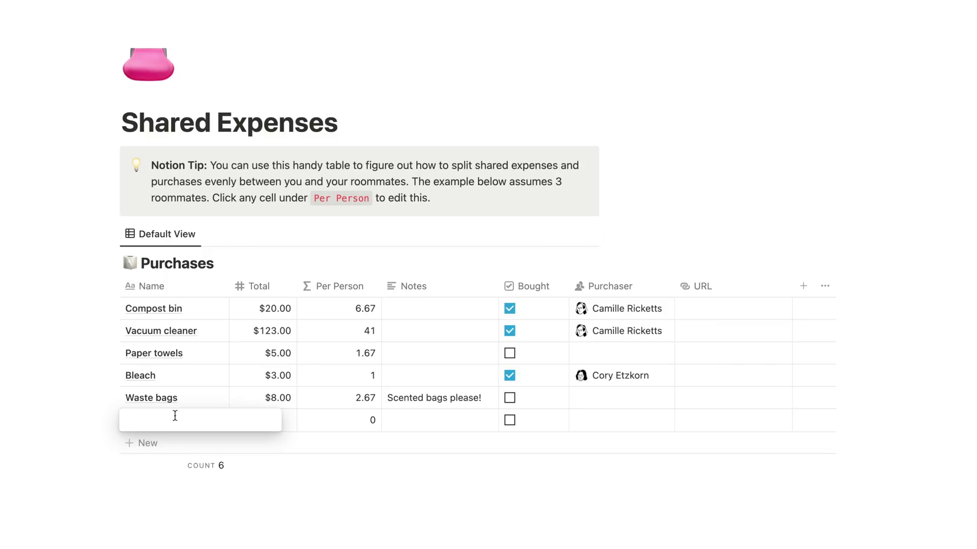
{"action": "type", "text": "Detergent"}
{"action": "key", "text": "Return"}
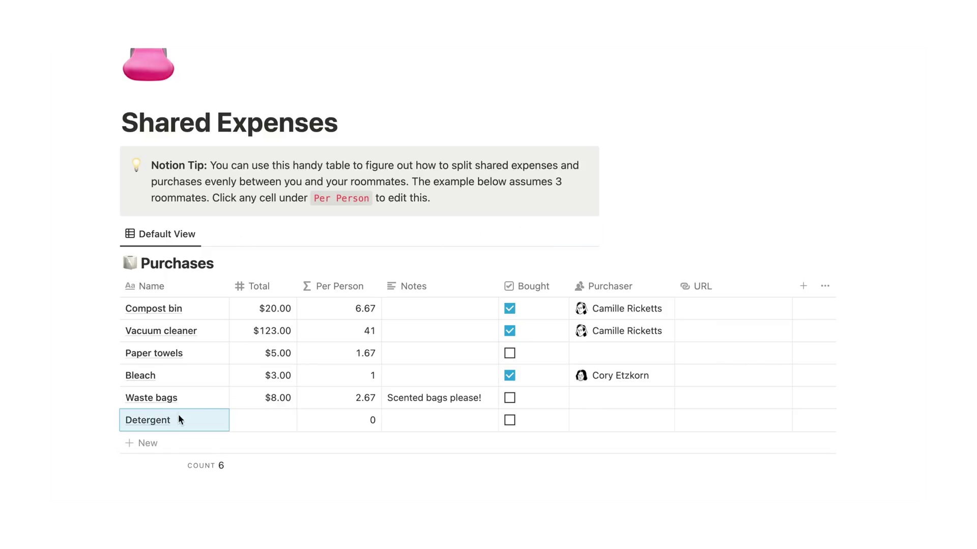
{"action": "left_click", "coordinate": [263, 420]}
{"action": "type", "text": "2.5"}
{"action": "key", "text": "Return"}
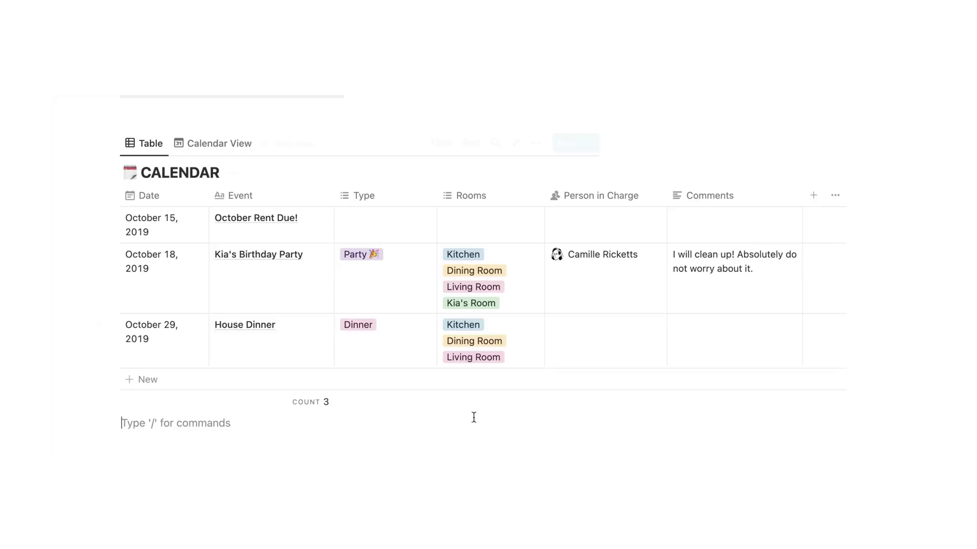
{"action": "left_click", "coordinate": [688, 351]}
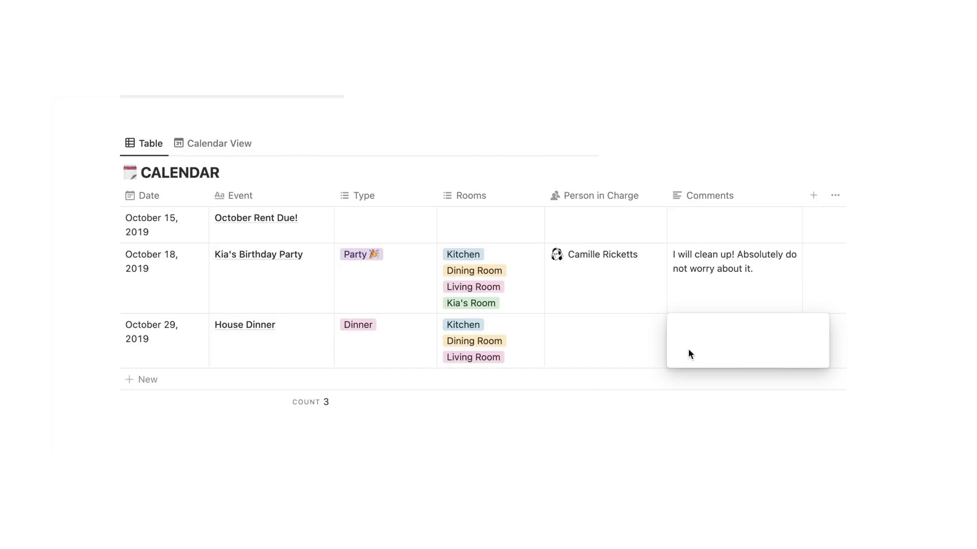
{"action": "type", "text": "I’ll coo"}
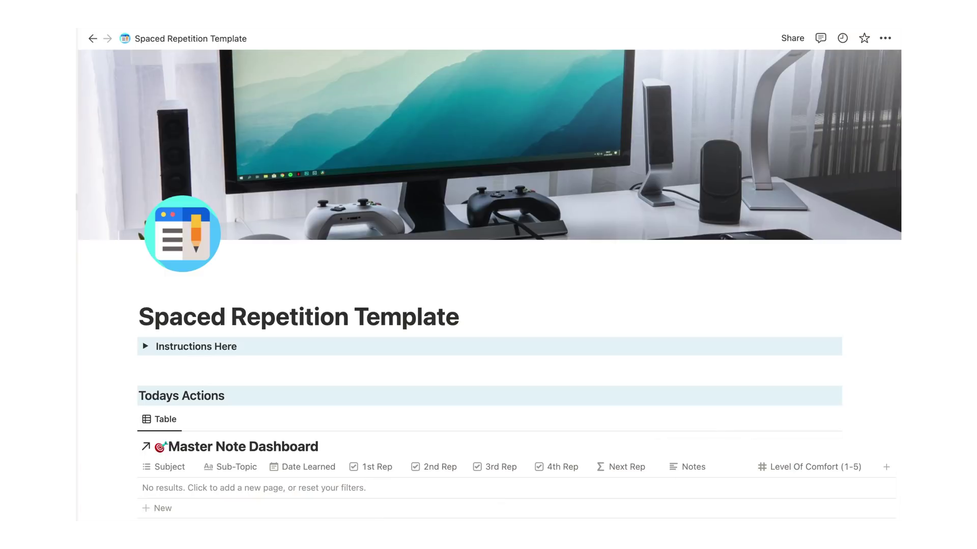
Change the Stats row's Date Learned to April 1, 2022 and tick its 3rd and 4th Reps.
{"action": "scroll", "coordinate": [490, 283], "scroll_direction": "down", "scroll_amount": 5}
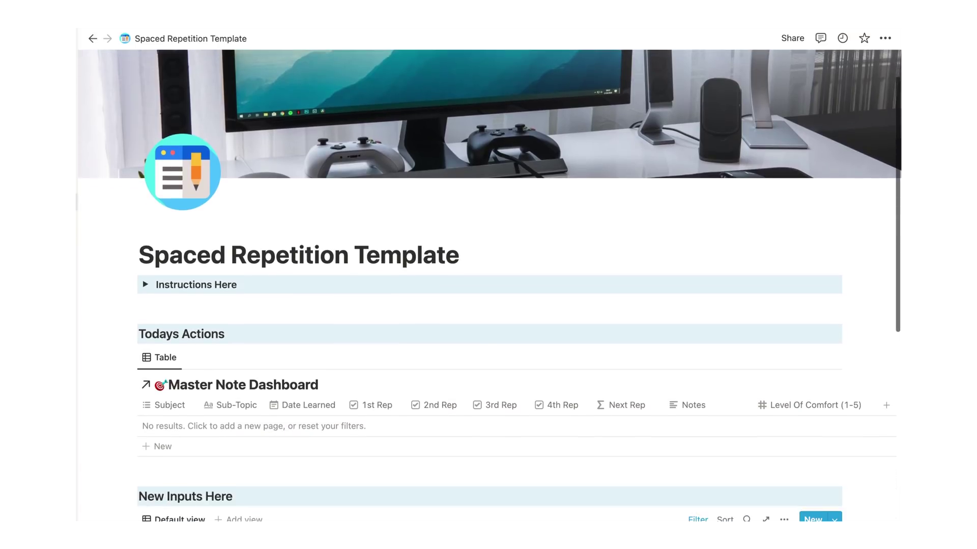
{"action": "scroll", "coordinate": [490, 283], "scroll_direction": "down", "scroll_amount": 6}
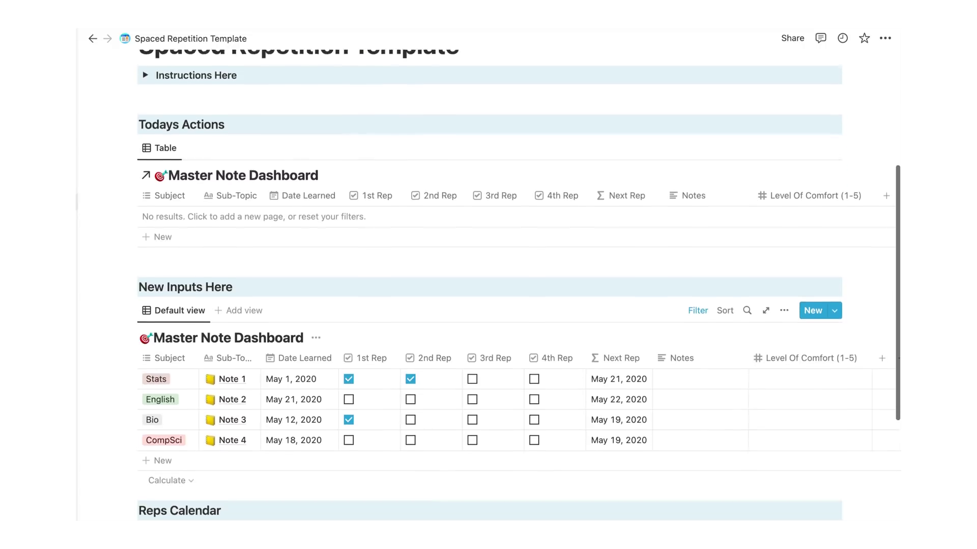
{"action": "scroll", "coordinate": [490, 284], "scroll_direction": "down", "scroll_amount": 6}
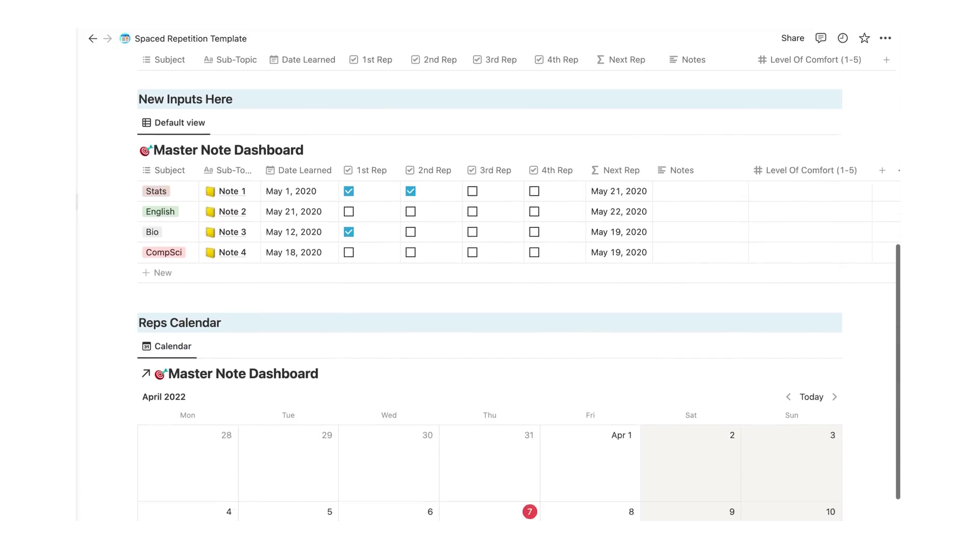
{"action": "scroll", "coordinate": [300, 233], "scroll_direction": "down", "scroll_amount": 4}
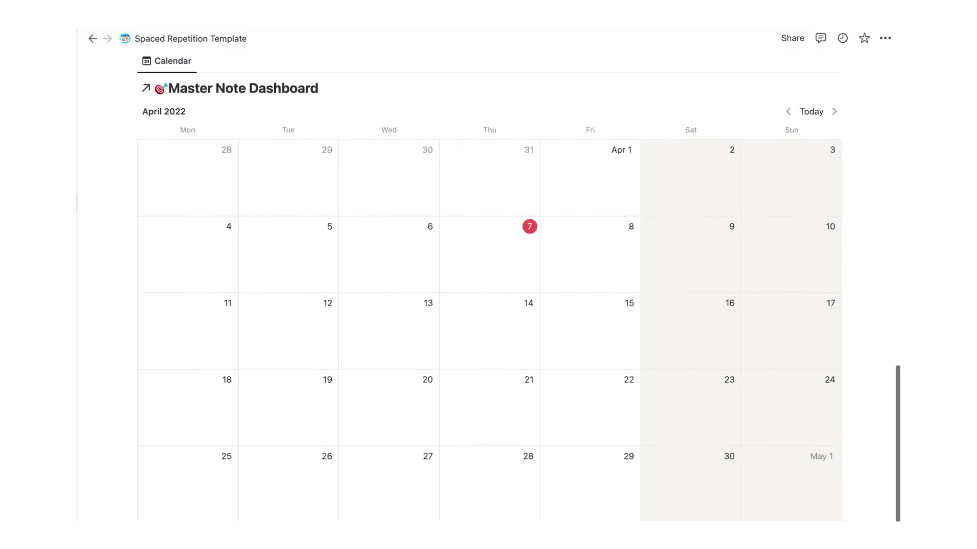
{"action": "scroll", "coordinate": [300, 233], "scroll_direction": "up", "scroll_amount": 8}
{"action": "left_click", "coordinate": [315, 229]}
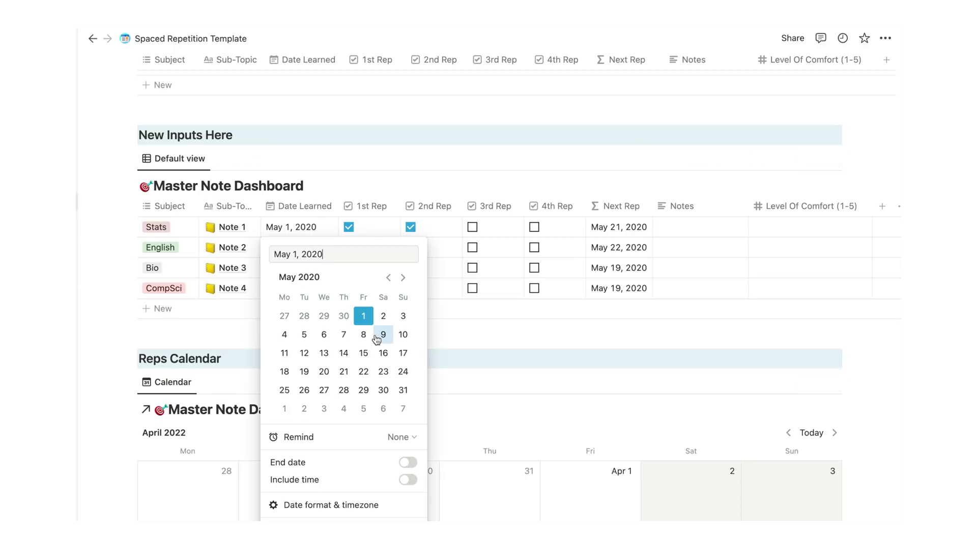
{"action": "key", "text": "BackSpace"}
{"action": "type", "text": "2"}
{"action": "type", "text": "Ma"}
{"action": "type", "text": "r"}
{"action": "key", "text": "Return"}
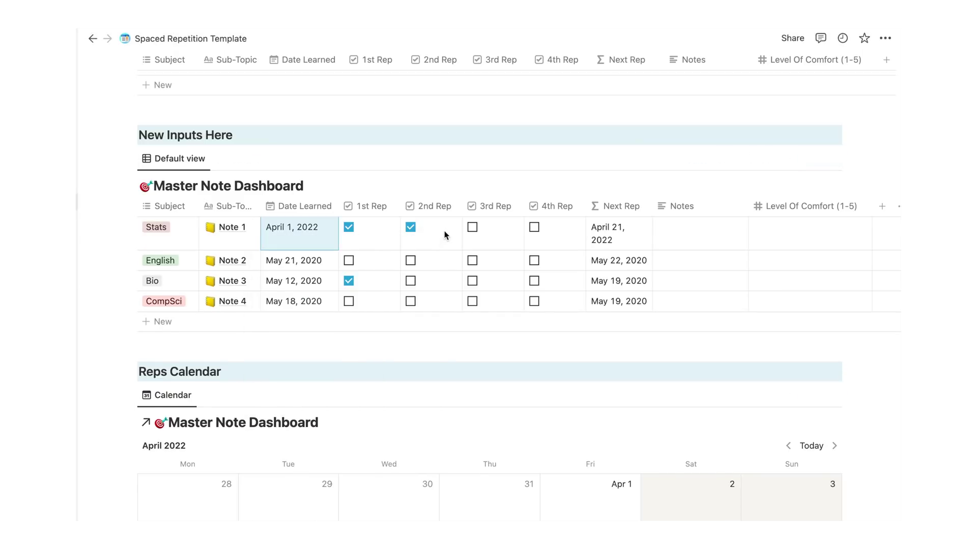
{"action": "left_click", "coordinate": [472, 227]}
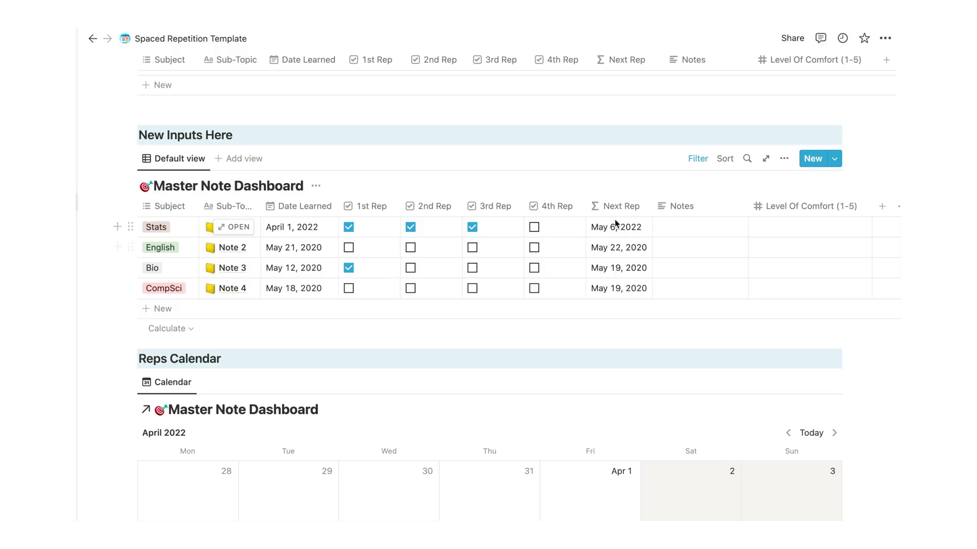
{"action": "left_click", "coordinate": [534, 227]}
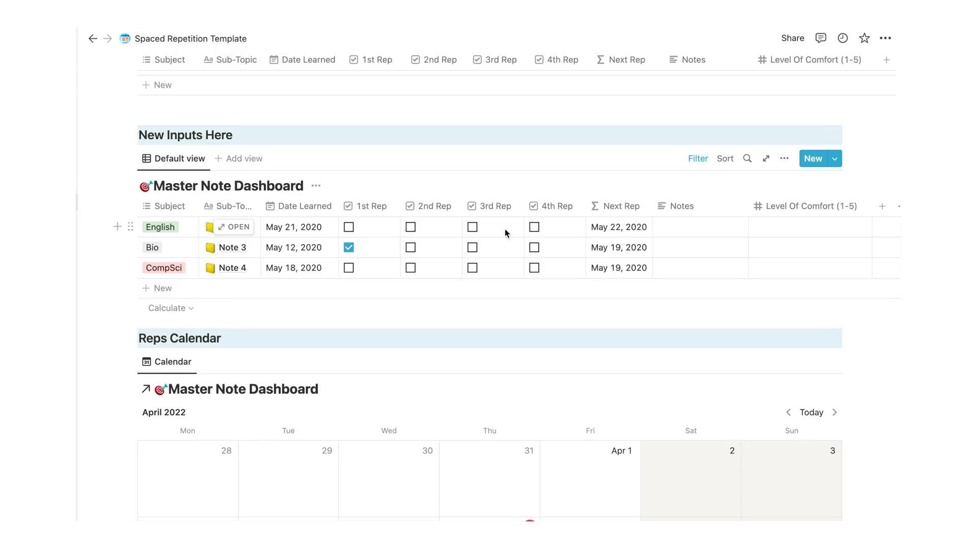
Set the English note's Date Learned to April 7, 2022.
{"action": "left_click", "coordinate": [288, 235]}
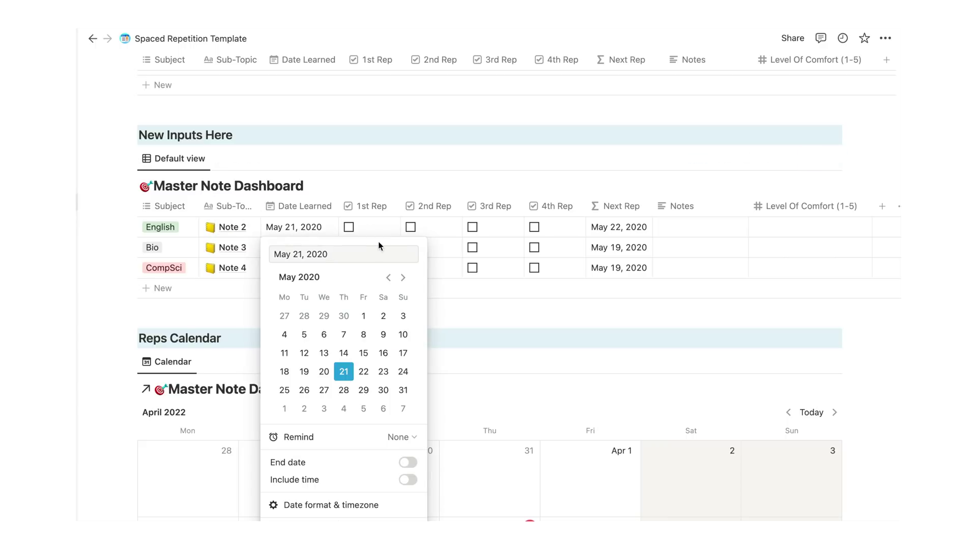
{"action": "key", "text": "BackSpace"}
{"action": "type", "text": "2"}
{"action": "left_click", "coordinate": [388, 278]}
{"action": "left_click", "coordinate": [344, 334]}
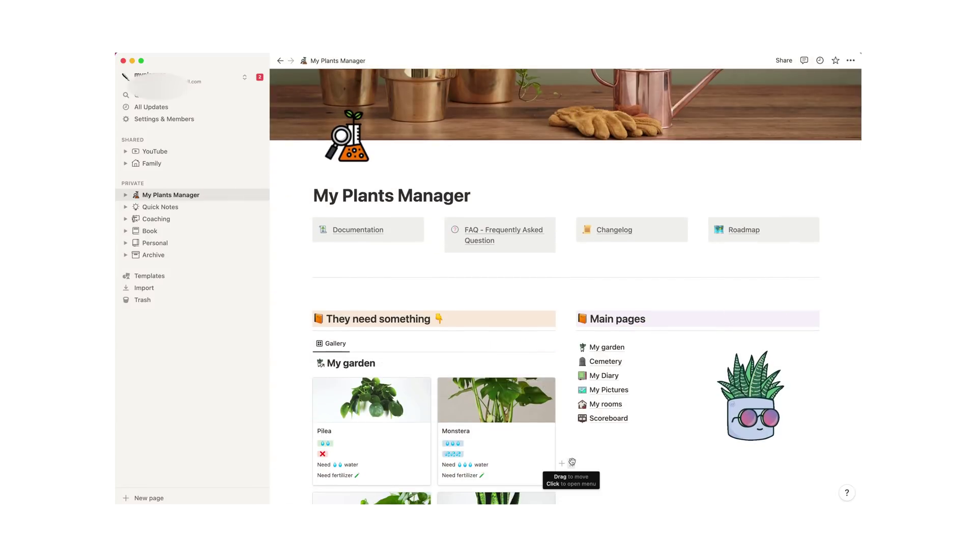
Scroll down to the Calathea and give it the three-drop Water quantity.
{"action": "scroll", "coordinate": [593, 467], "scroll_direction": "down", "scroll_amount": 3}
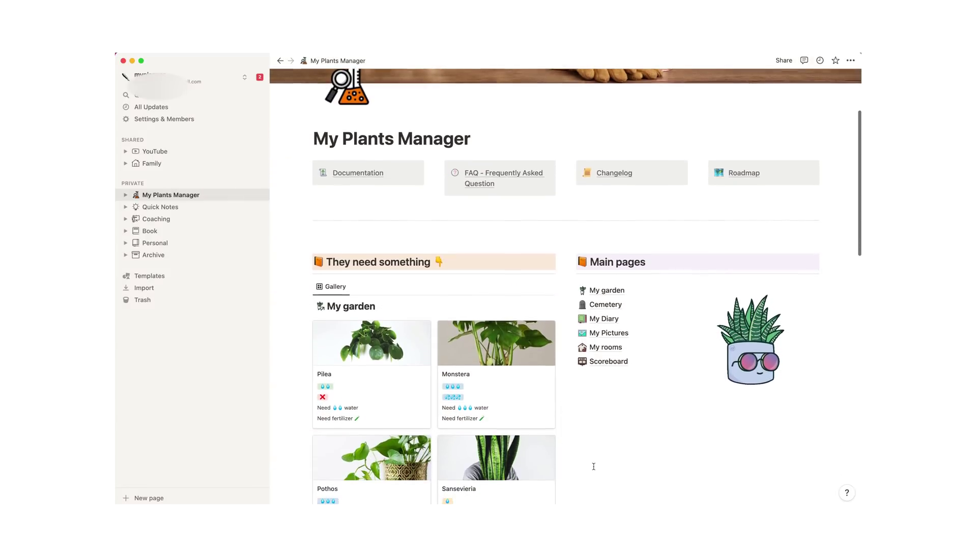
{"action": "scroll", "coordinate": [593, 466], "scroll_direction": "down", "scroll_amount": 5}
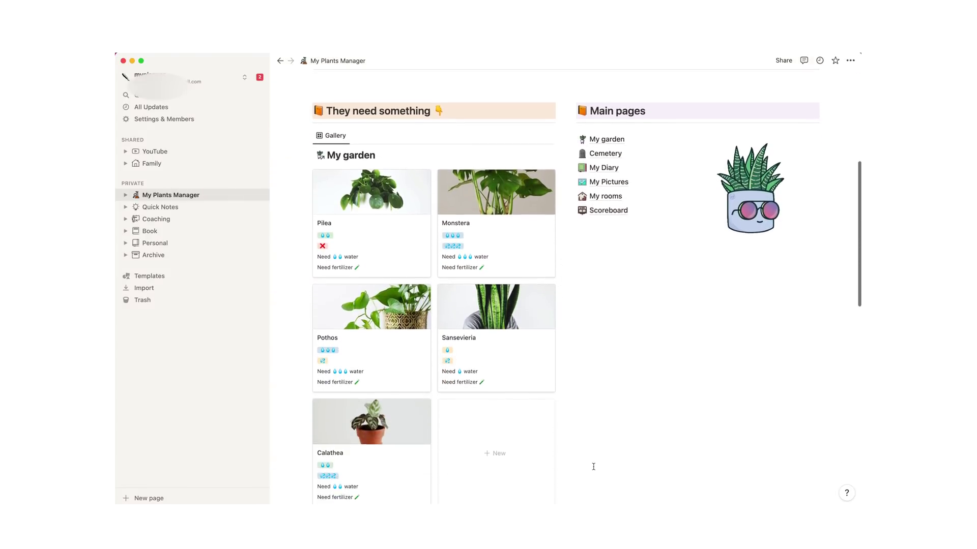
{"action": "scroll", "coordinate": [593, 466], "scroll_direction": "down", "scroll_amount": 10}
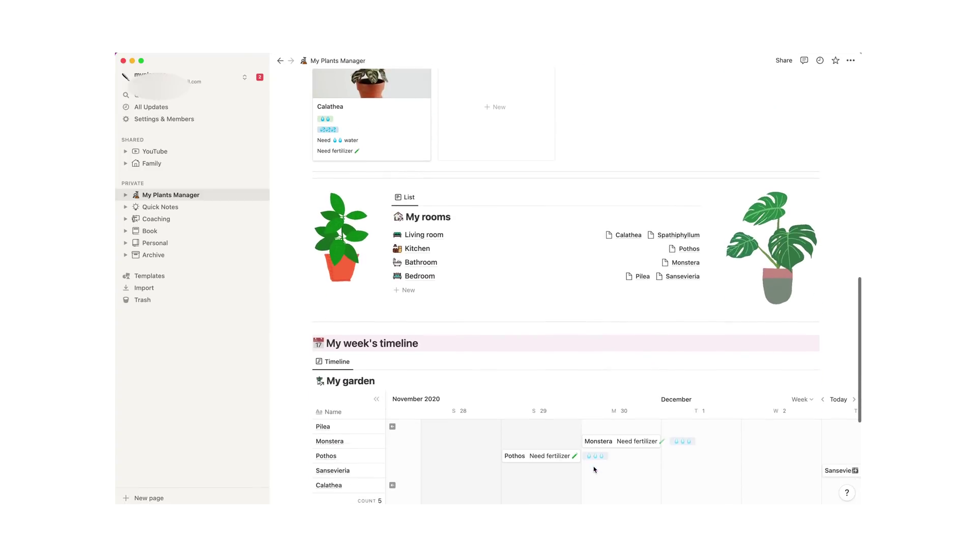
{"action": "scroll", "coordinate": [593, 468], "scroll_direction": "down", "scroll_amount": 6}
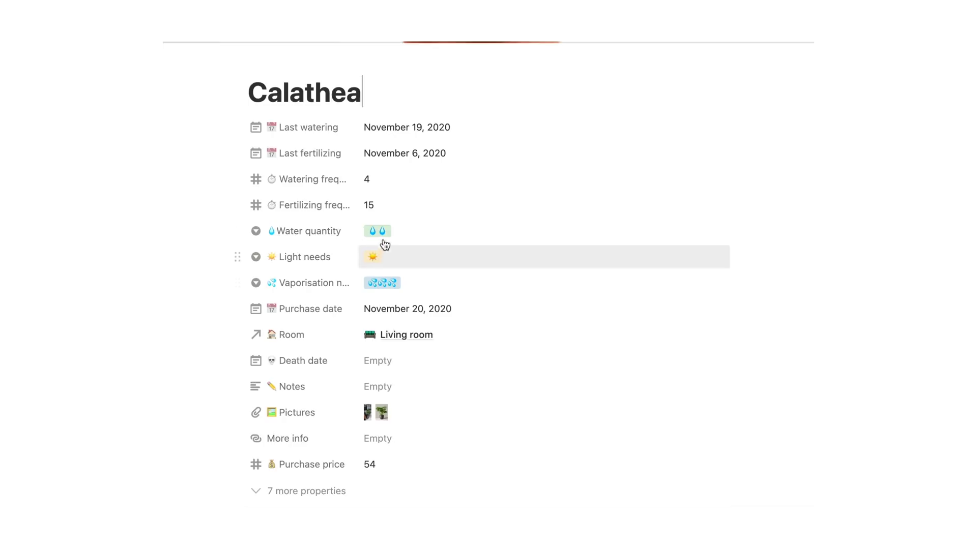
{"action": "left_click", "coordinate": [382, 233]}
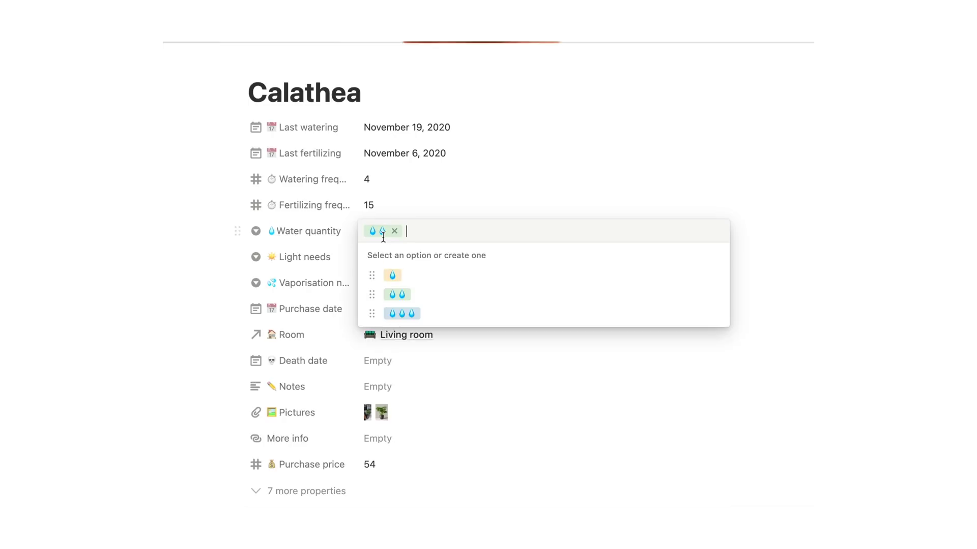
{"action": "left_click", "coordinate": [402, 313]}
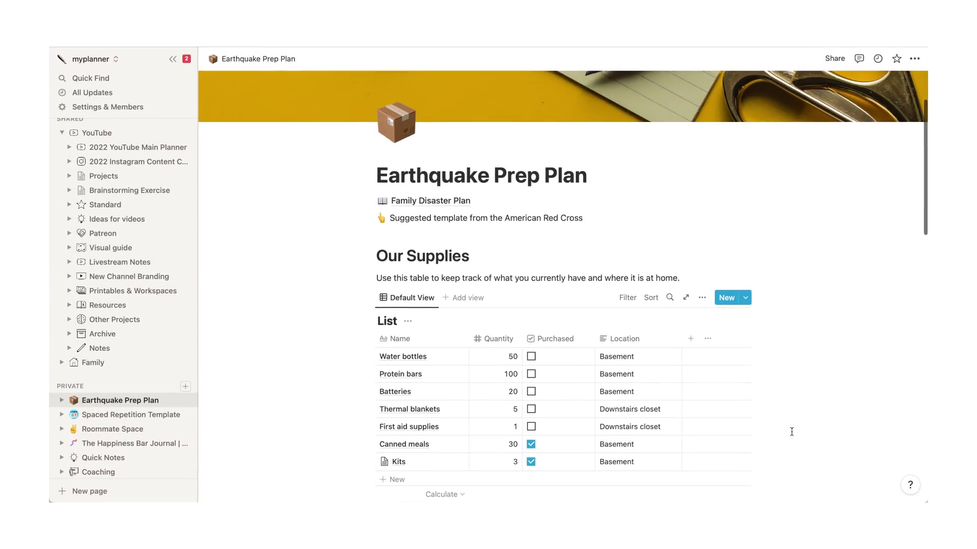
Scroll through the Earthquake Prep Plan and Family Disaster Plan pages to reach the Flashcards template.
{"action": "scroll", "coordinate": [792, 432], "scroll_direction": "down", "scroll_amount": 5}
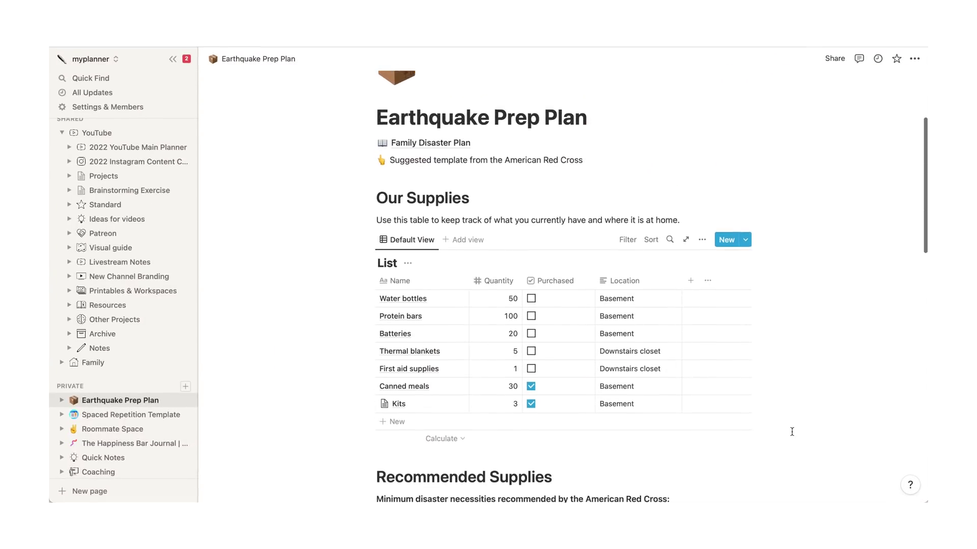
{"action": "scroll", "coordinate": [792, 431], "scroll_direction": "down", "scroll_amount": 8}
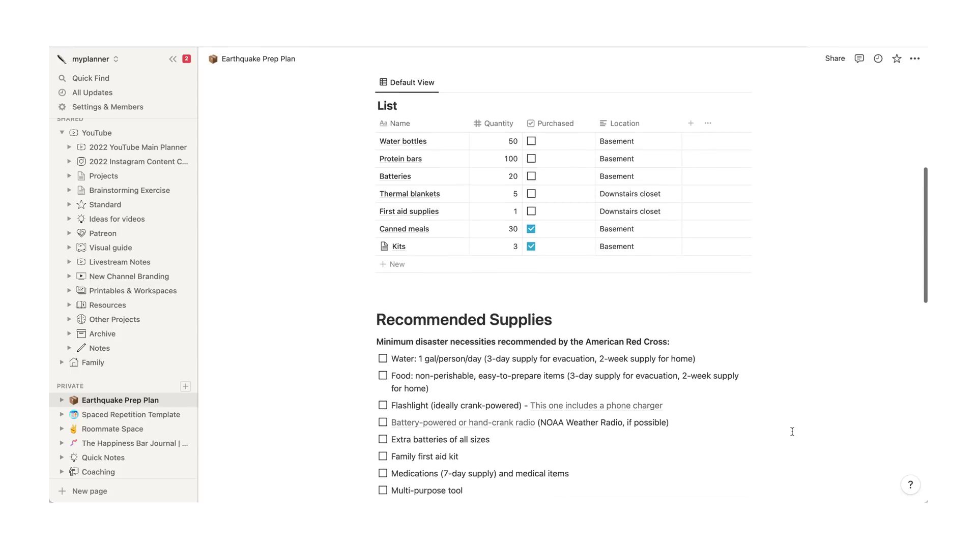
{"action": "scroll", "coordinate": [792, 432], "scroll_direction": "down", "scroll_amount": 10}
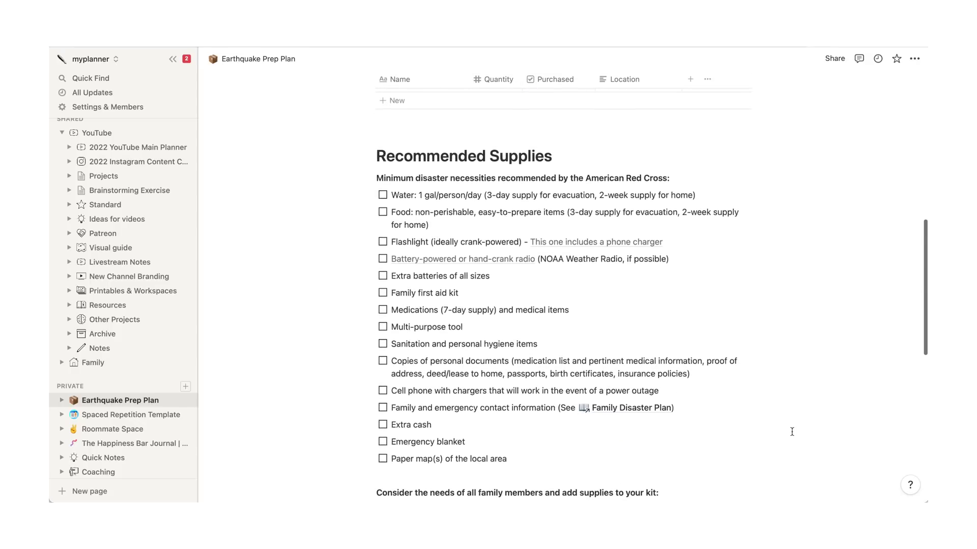
{"action": "scroll", "coordinate": [792, 432], "scroll_direction": "down", "scroll_amount": 10}
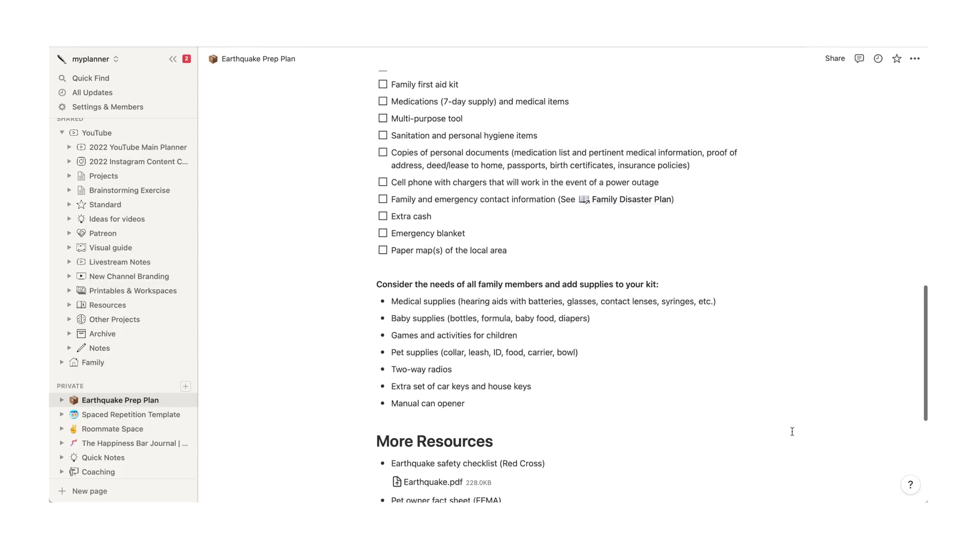
{"action": "scroll", "coordinate": [792, 432], "scroll_direction": "down", "scroll_amount": 3}
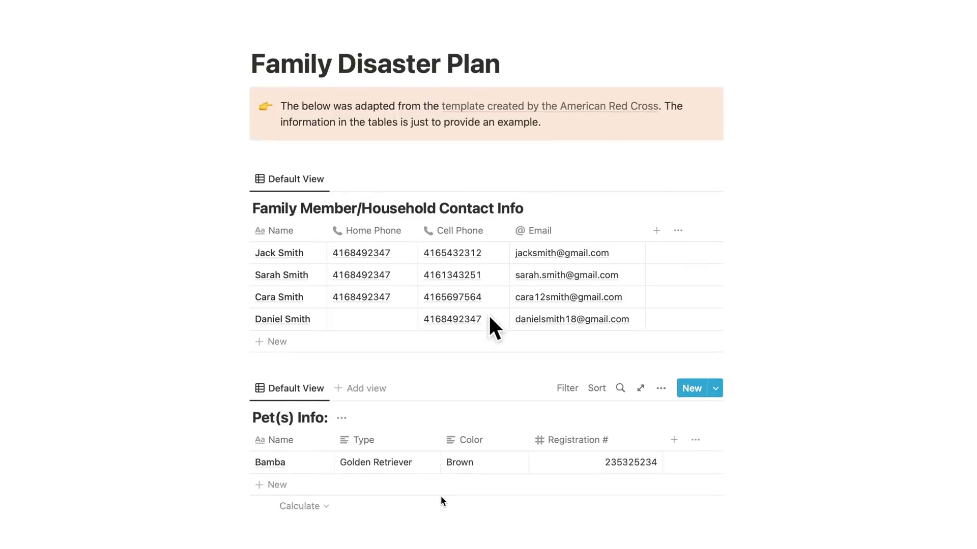
{"action": "scroll", "coordinate": [440, 496], "scroll_direction": "down", "scroll_amount": 5}
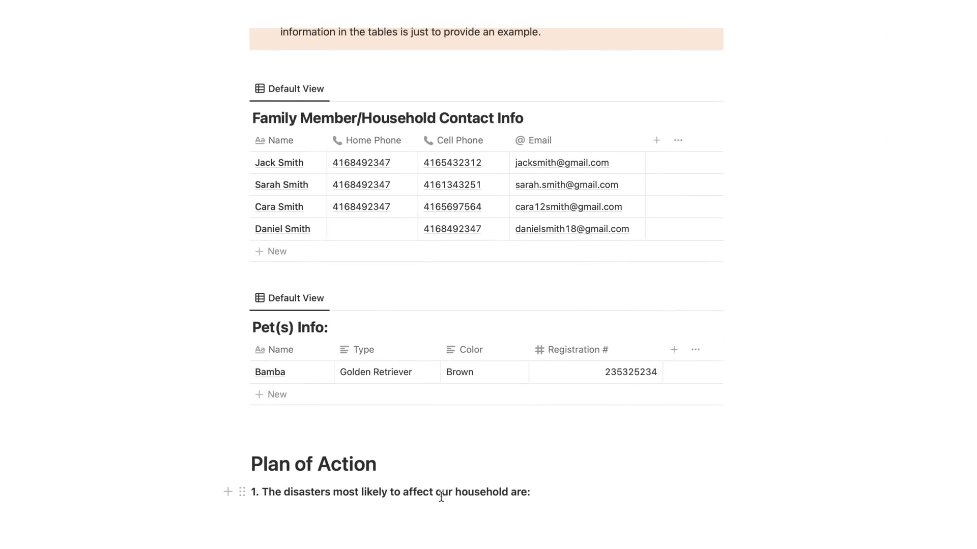
{"action": "scroll", "coordinate": [442, 501], "scroll_direction": "down", "scroll_amount": 3}
{"action": "scroll", "coordinate": [440, 496], "scroll_direction": "down", "scroll_amount": 8}
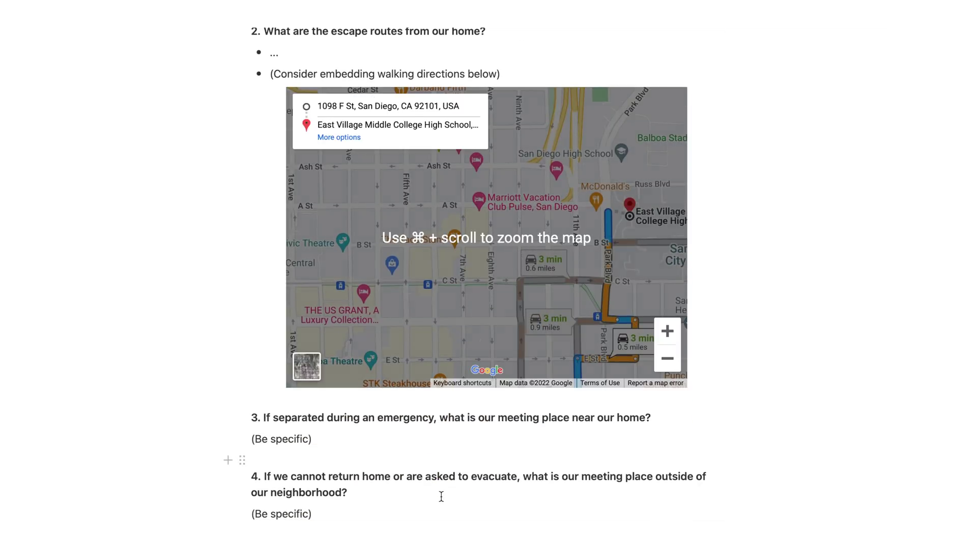
{"action": "scroll", "coordinate": [441, 497], "scroll_direction": "down", "scroll_amount": 5}
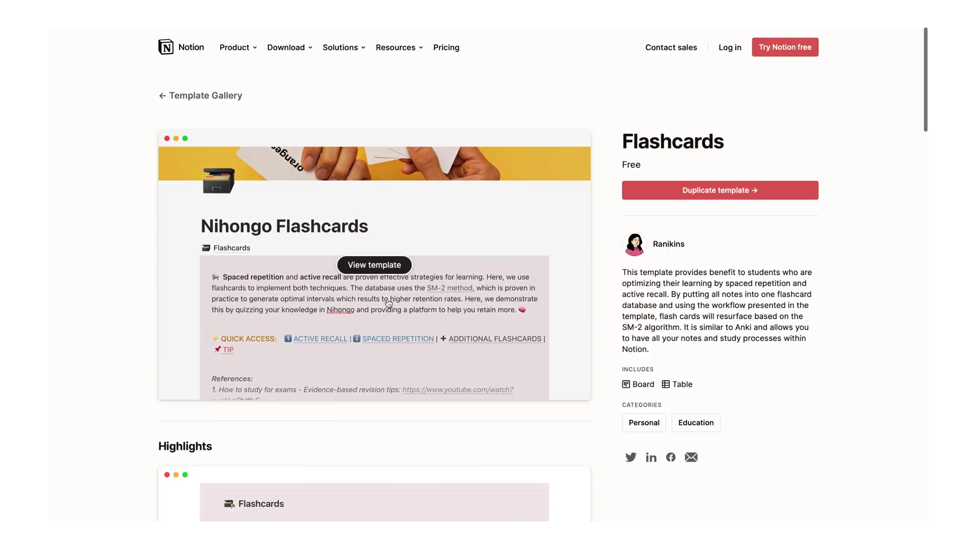
Open the full Nihongo Flashcards template and scroll down to its Active Recall board.
{"action": "left_click", "coordinate": [378, 265]}
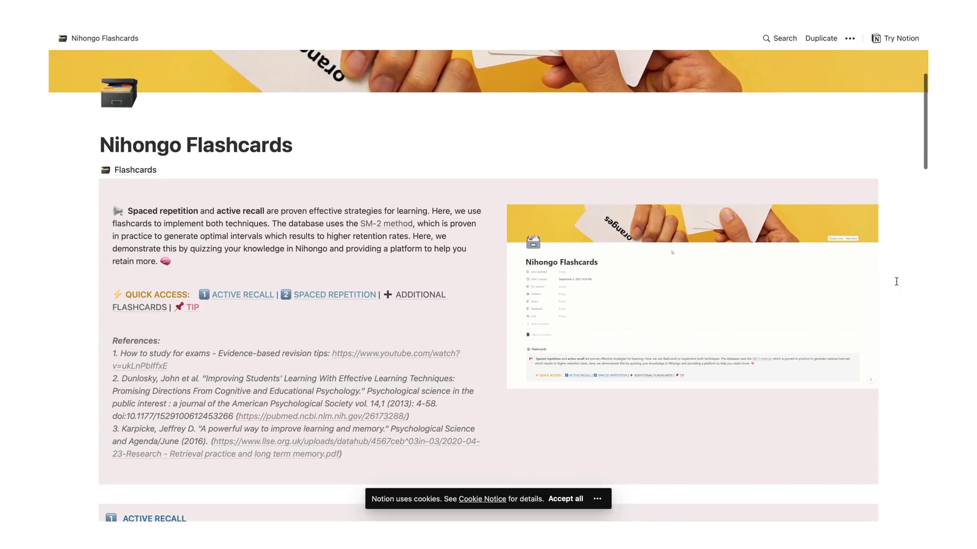
{"action": "scroll", "coordinate": [896, 281], "scroll_direction": "down", "scroll_amount": 3}
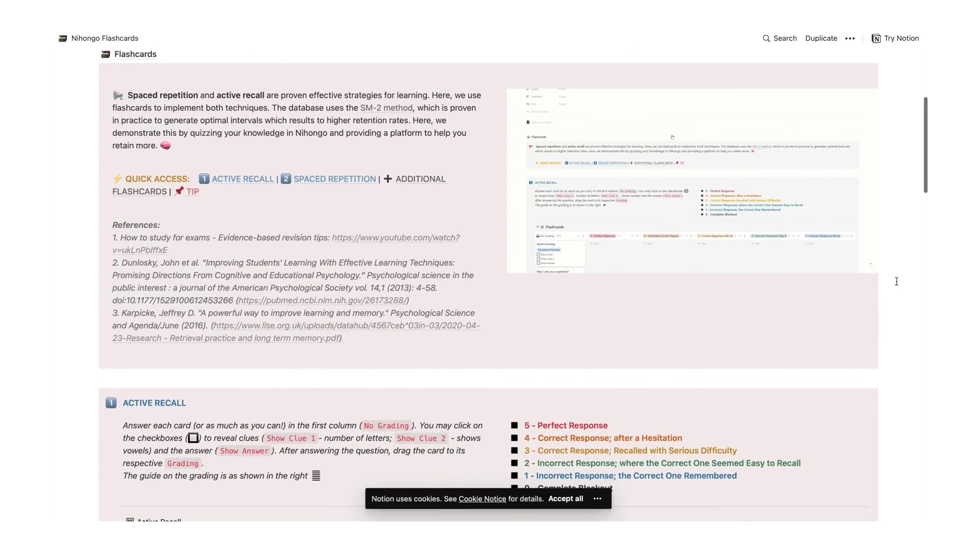
{"action": "scroll", "coordinate": [896, 281], "scroll_direction": "down", "scroll_amount": 3}
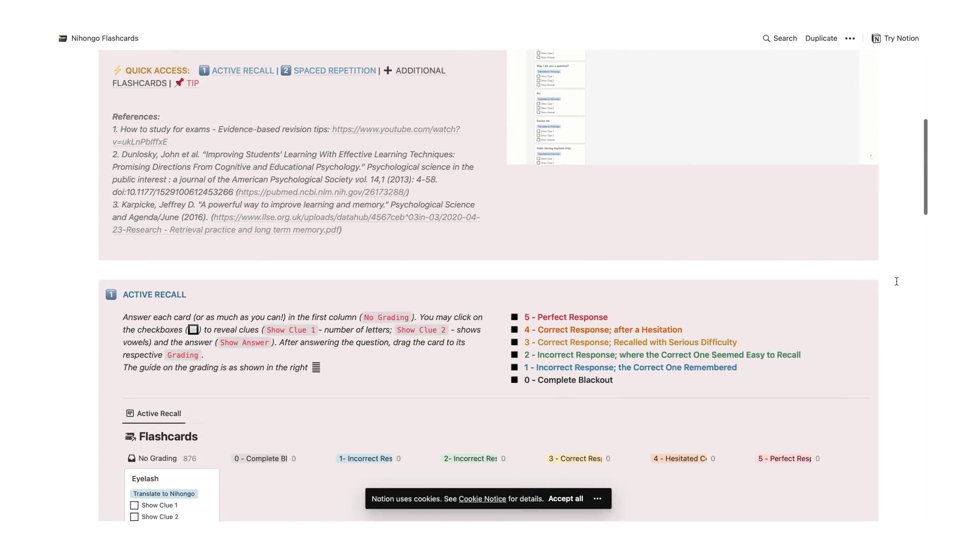
{"action": "scroll", "coordinate": [896, 282], "scroll_direction": "down", "scroll_amount": 3}
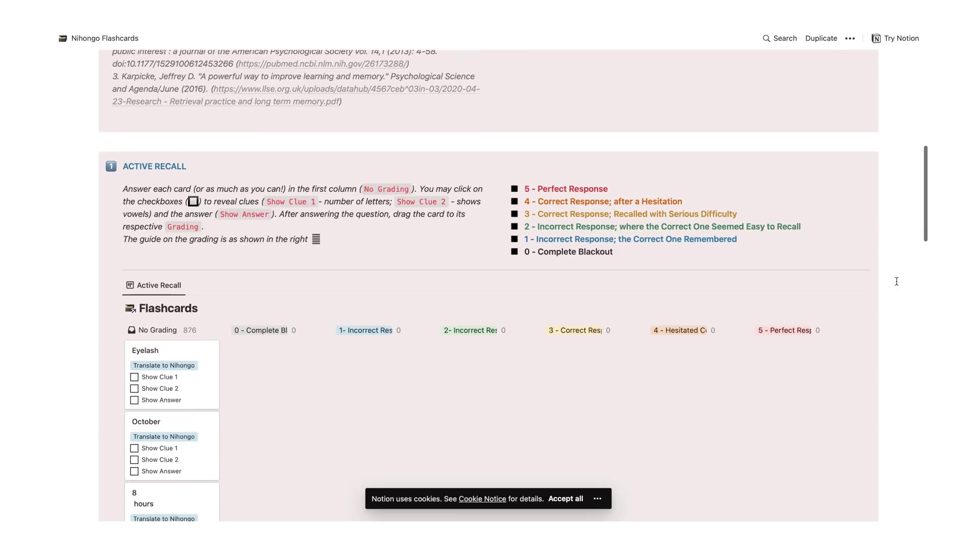
{"action": "scroll", "coordinate": [896, 281], "scroll_direction": "down", "scroll_amount": 2}
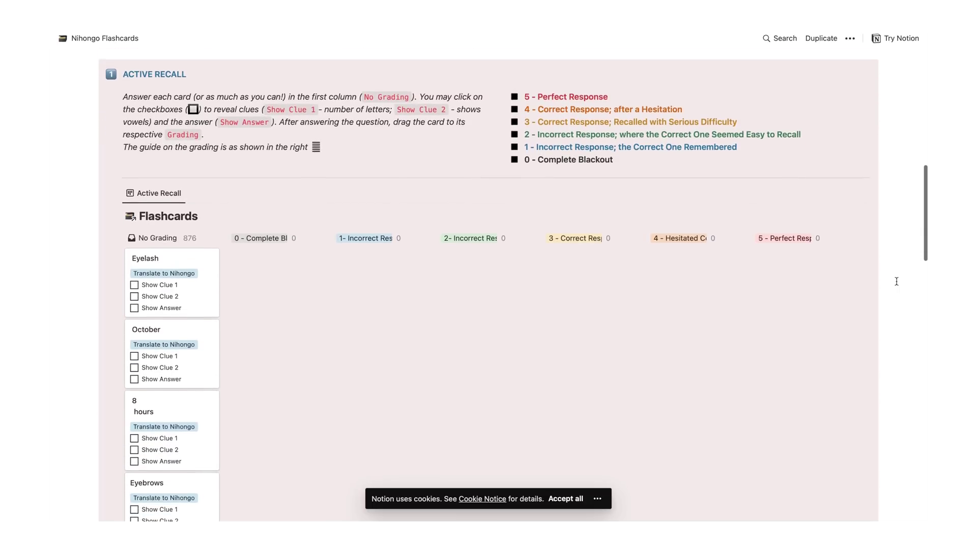
{"action": "scroll", "coordinate": [897, 281], "scroll_direction": "down", "scroll_amount": 3}
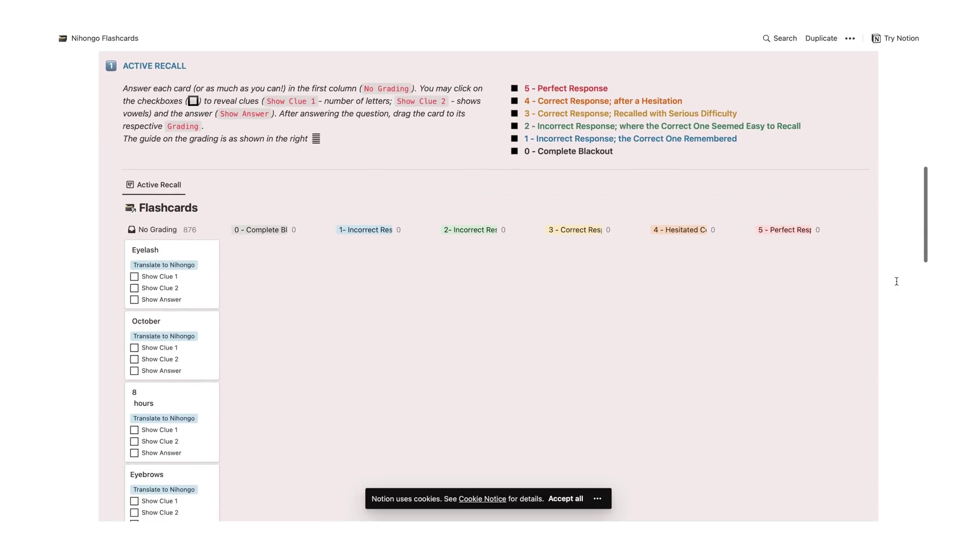
{"action": "scroll", "coordinate": [896, 281], "scroll_direction": "down", "scroll_amount": 6}
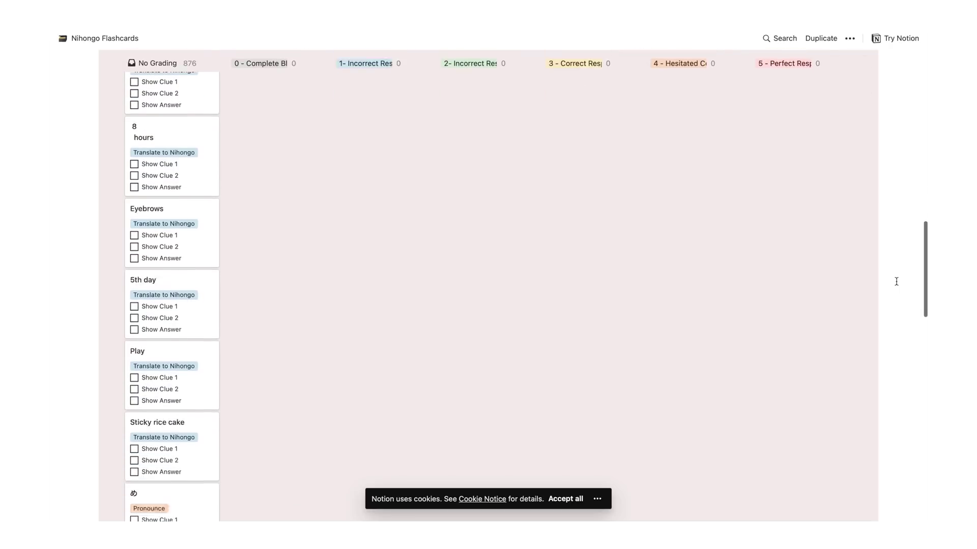
{"action": "scroll", "coordinate": [896, 281], "scroll_direction": "up", "scroll_amount": 8}
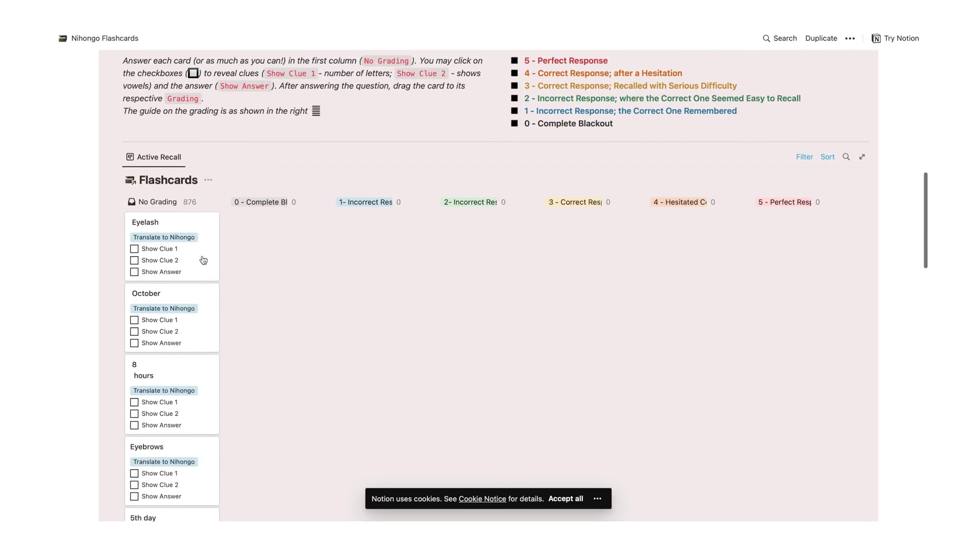
Preview the Eyelash flashcard, close it, and scroll back up.
{"action": "left_click", "coordinate": [203, 260]}
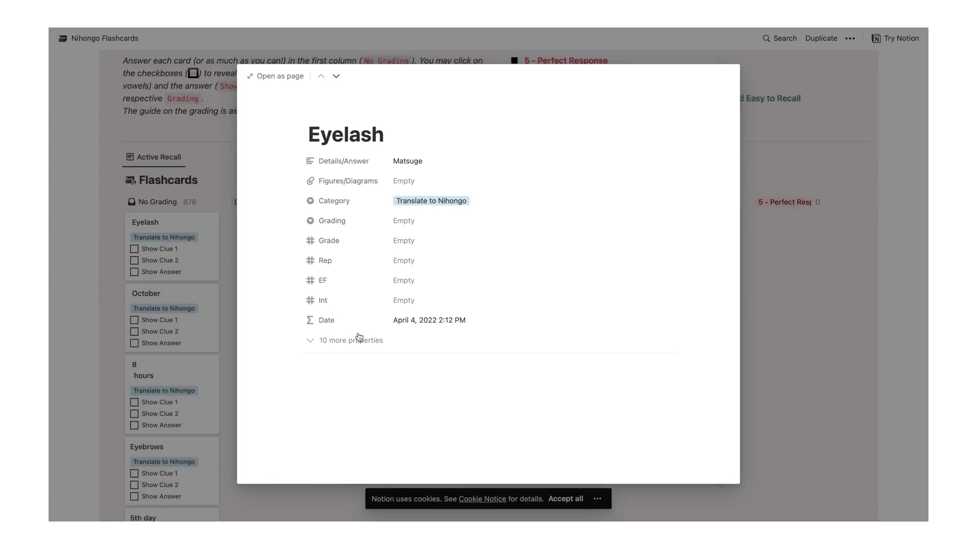
{"action": "left_click", "coordinate": [228, 287]}
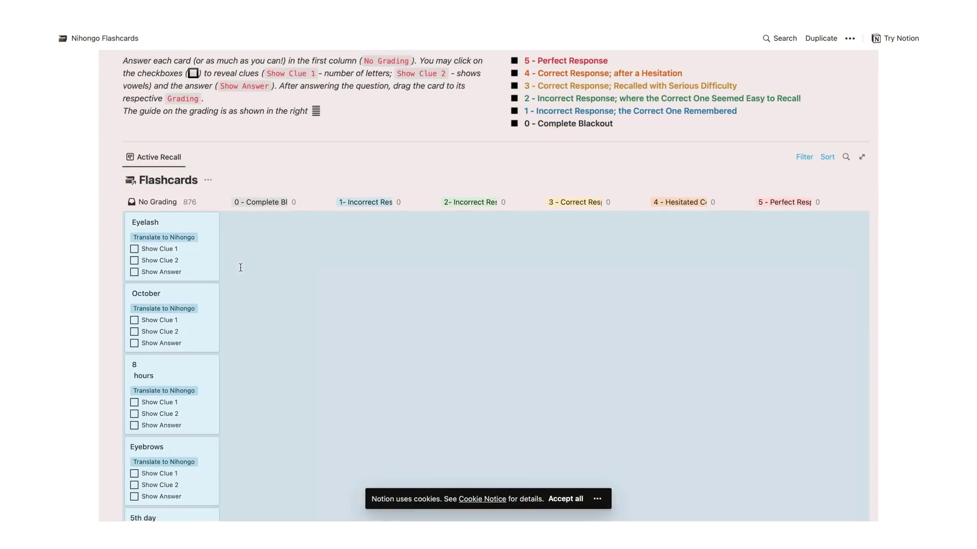
{"action": "scroll", "coordinate": [231, 273], "scroll_direction": "up", "scroll_amount": 4}
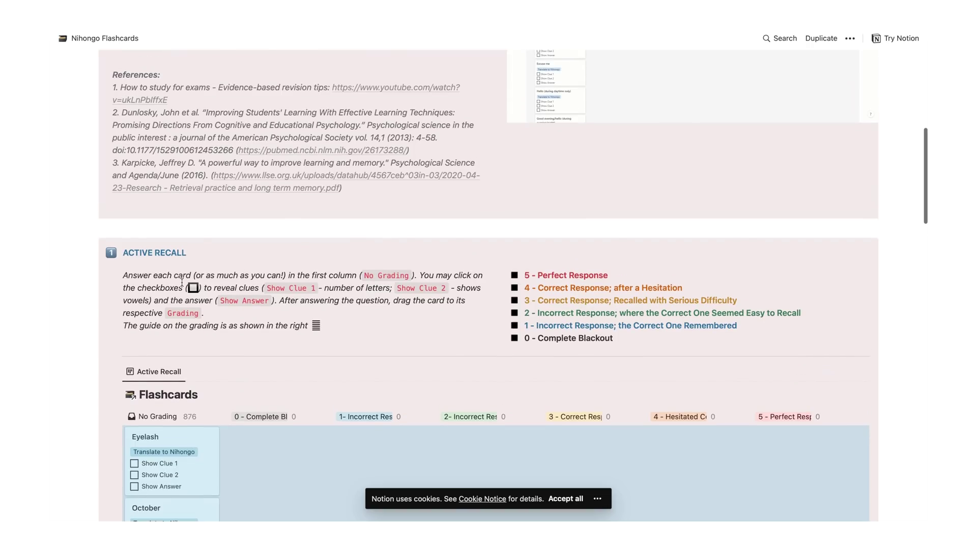
{"action": "scroll", "coordinate": [181, 282], "scroll_direction": "up", "scroll_amount": 2}
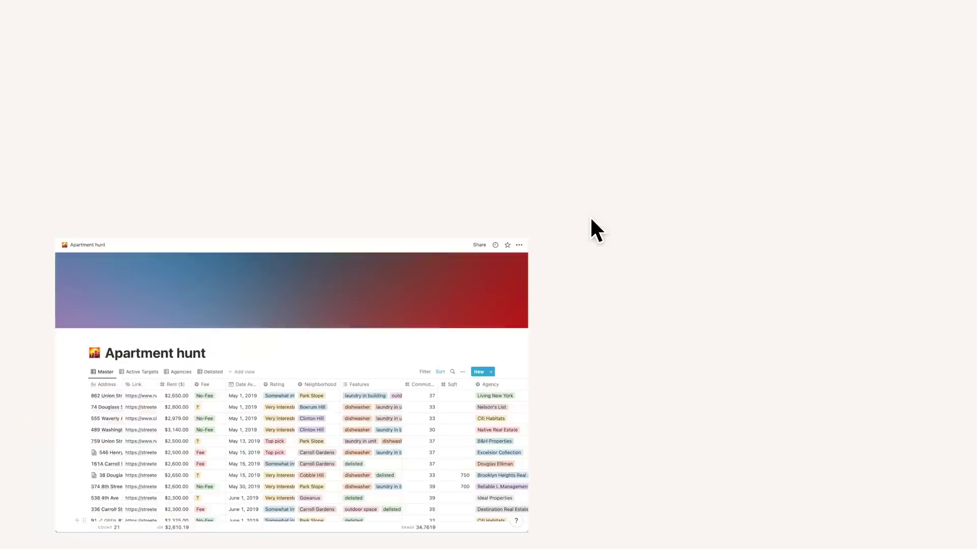
Set 74 Douglass Street's Fee to Low-Fee and its Rating to Top pick.
{"action": "scroll", "coordinate": [110, 512], "scroll_direction": "down", "scroll_amount": 3}
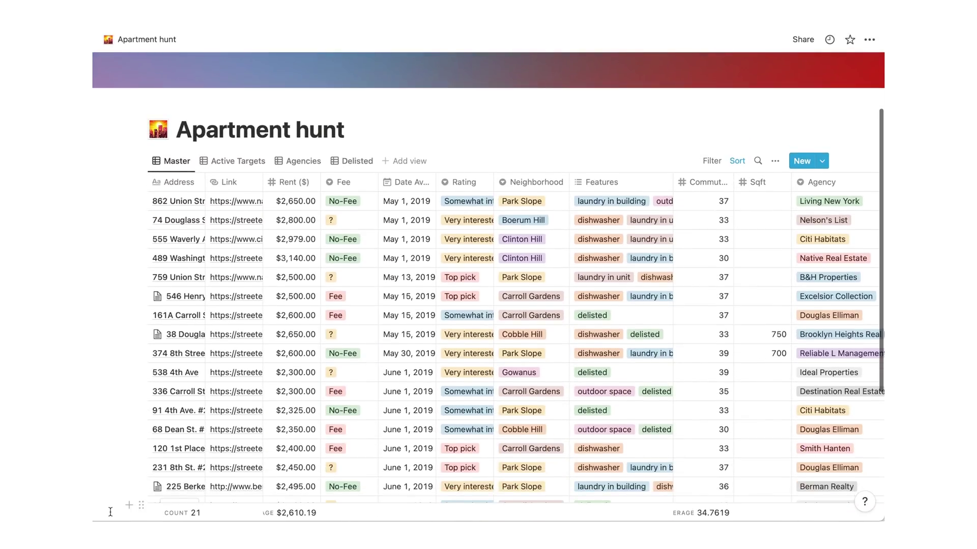
{"action": "scroll", "coordinate": [110, 512], "scroll_direction": "down", "scroll_amount": 4}
{"action": "left_click", "coordinate": [330, 223]}
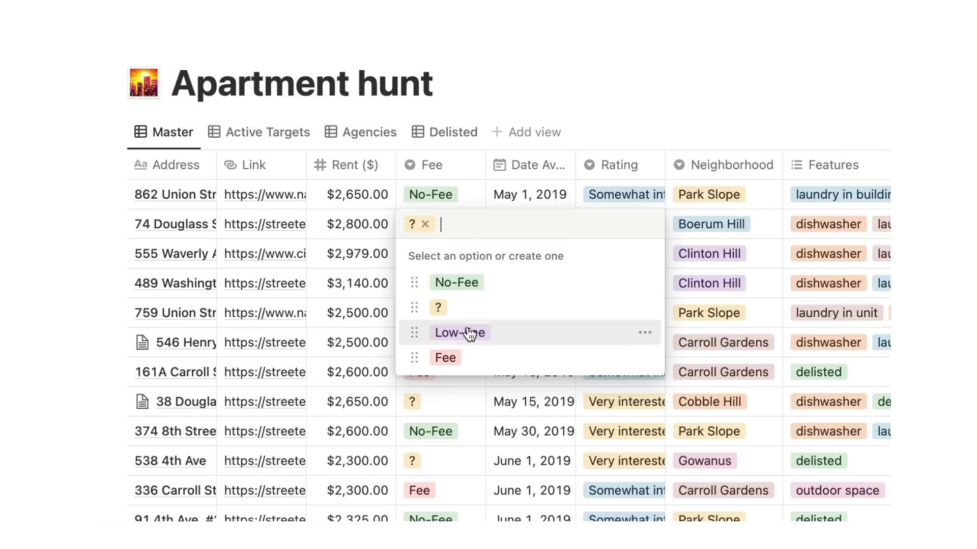
{"action": "left_click", "coordinate": [465, 333]}
{"action": "left_click", "coordinate": [606, 235]}
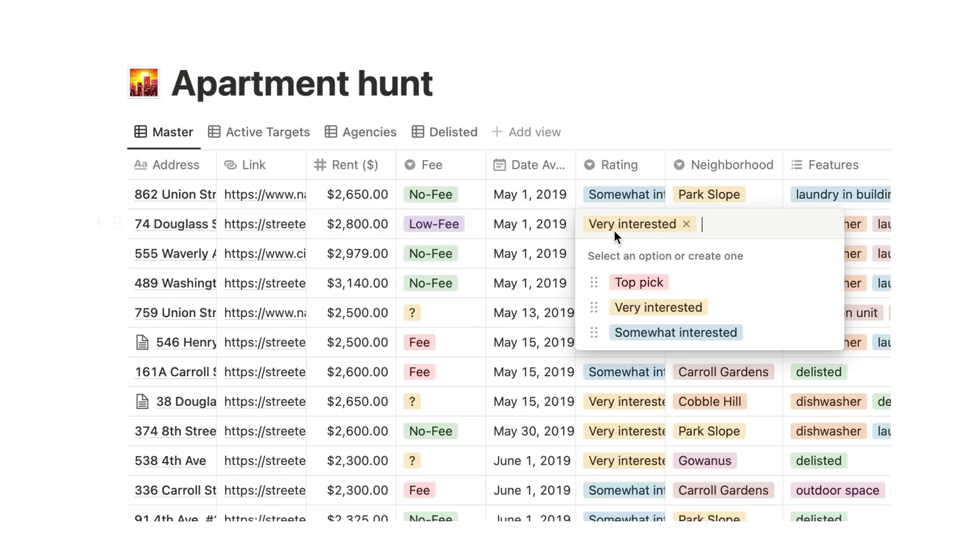
{"action": "left_click", "coordinate": [626, 280]}
Enter 650 sqft for the delisted Carroll Gardens listing.
{"action": "scroll", "coordinate": [625, 275], "scroll_direction": "right", "scroll_amount": 5}
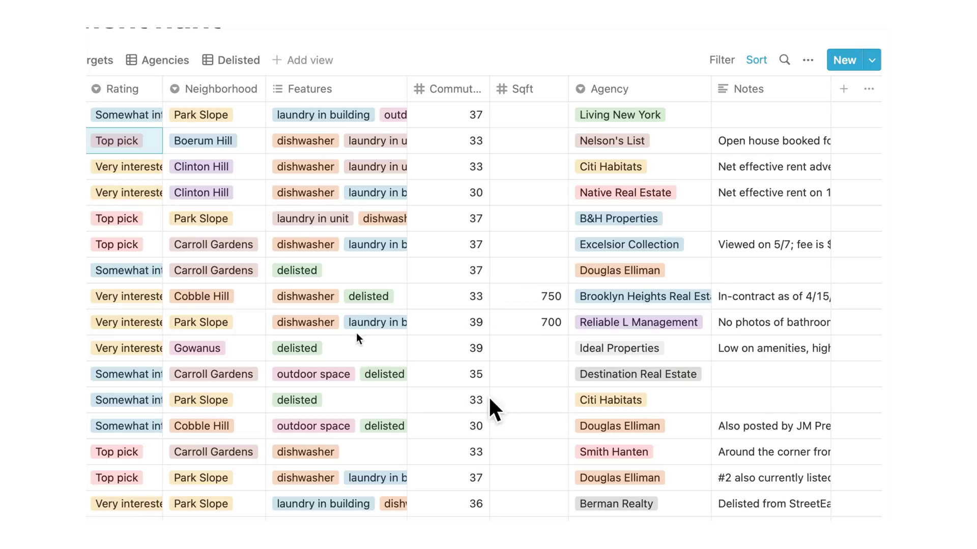
{"action": "left_click", "coordinate": [358, 271]}
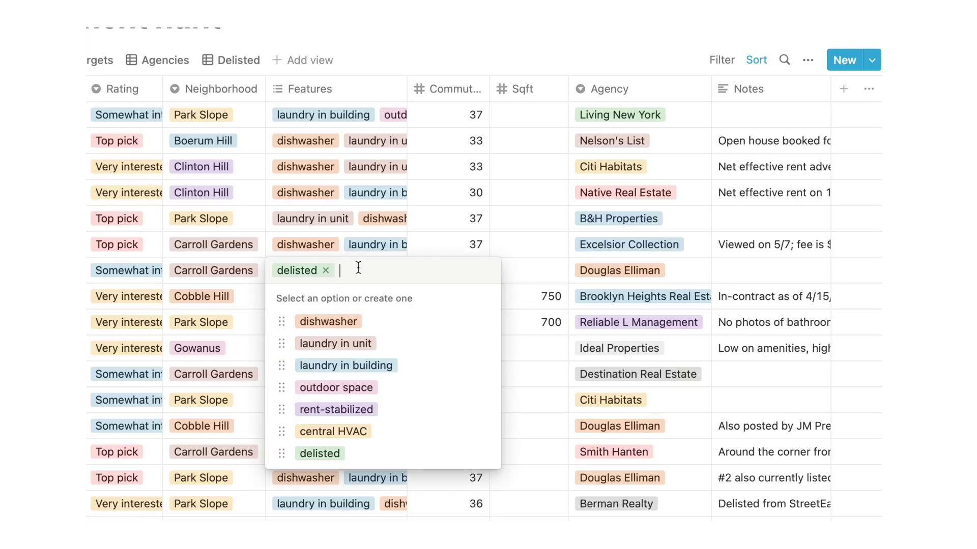
{"action": "key", "text": "Escape"}
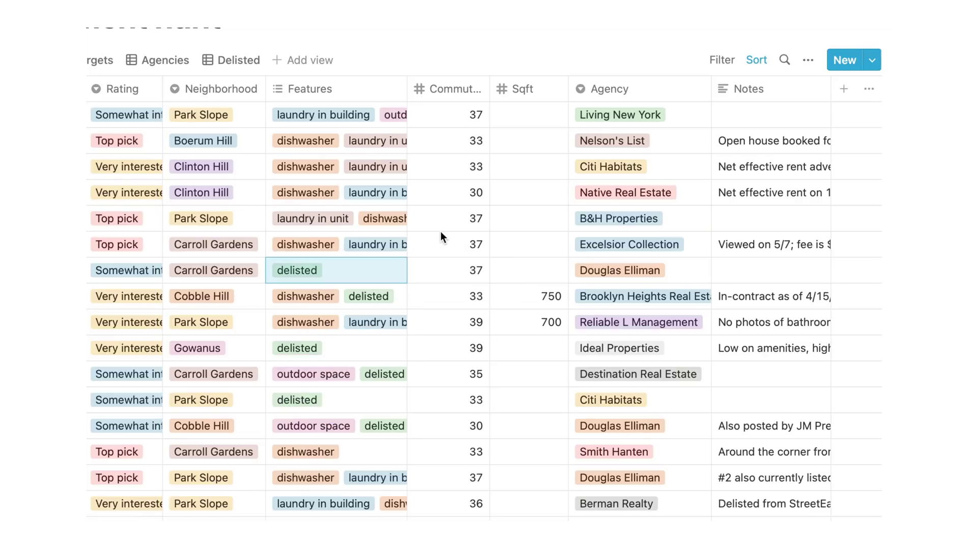
{"action": "left_click", "coordinate": [538, 272]}
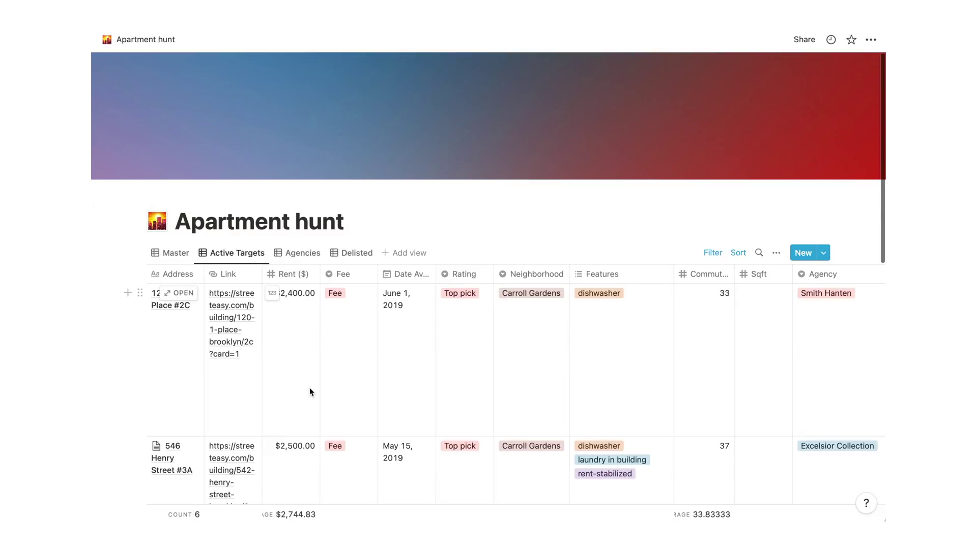
{"action": "scroll", "coordinate": [309, 387], "scroll_direction": "down", "scroll_amount": 3}
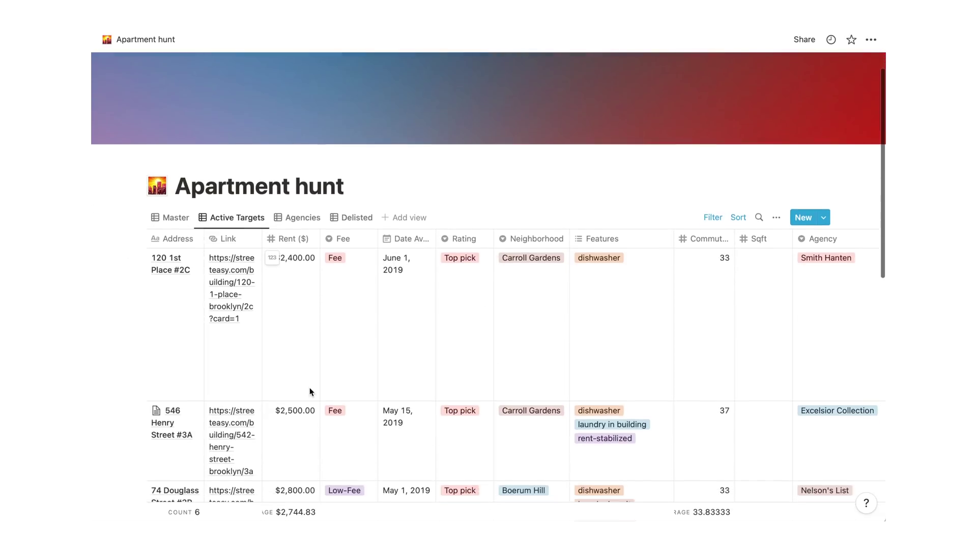
{"action": "scroll", "coordinate": [309, 389], "scroll_direction": "down", "scroll_amount": 3}
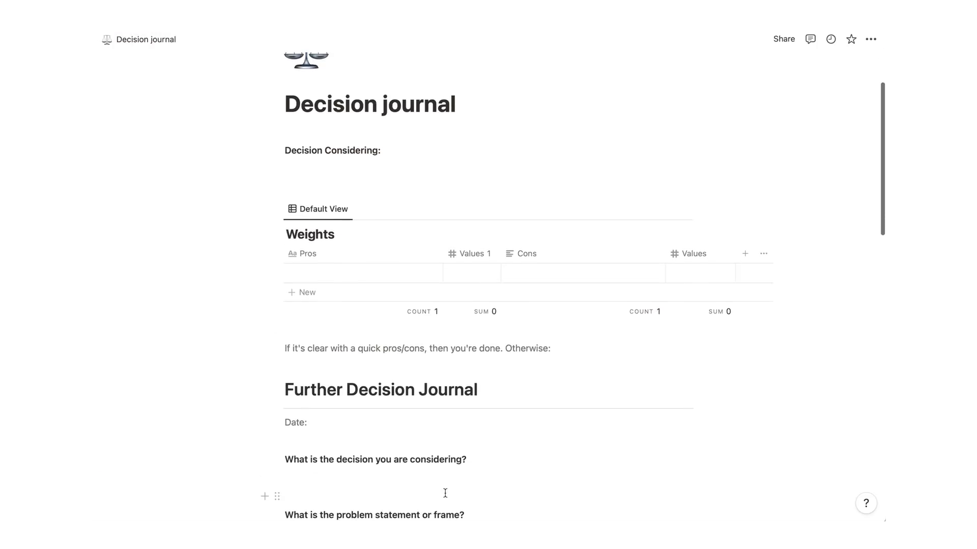
Answer 'Changing jobs' under the first question and tick the Frustrated and Anxious feelings.
{"action": "scroll", "coordinate": [445, 493], "scroll_direction": "down", "scroll_amount": 4}
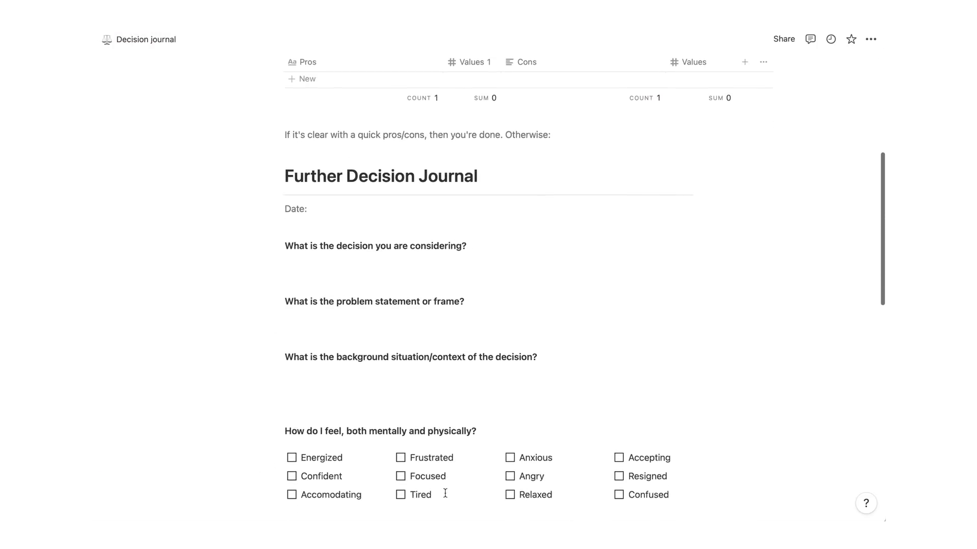
{"action": "scroll", "coordinate": [445, 492], "scroll_direction": "down", "scroll_amount": 1}
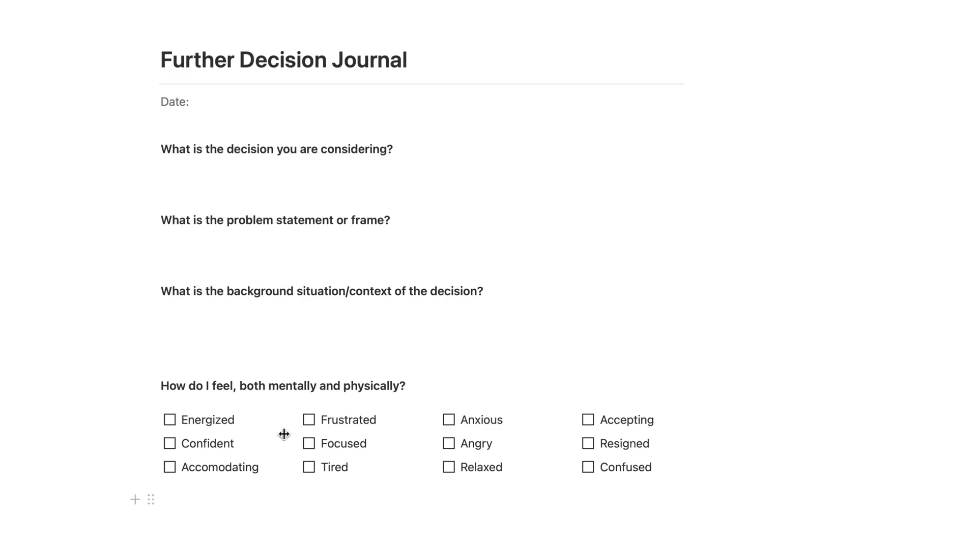
{"action": "left_click", "coordinate": [217, 177]}
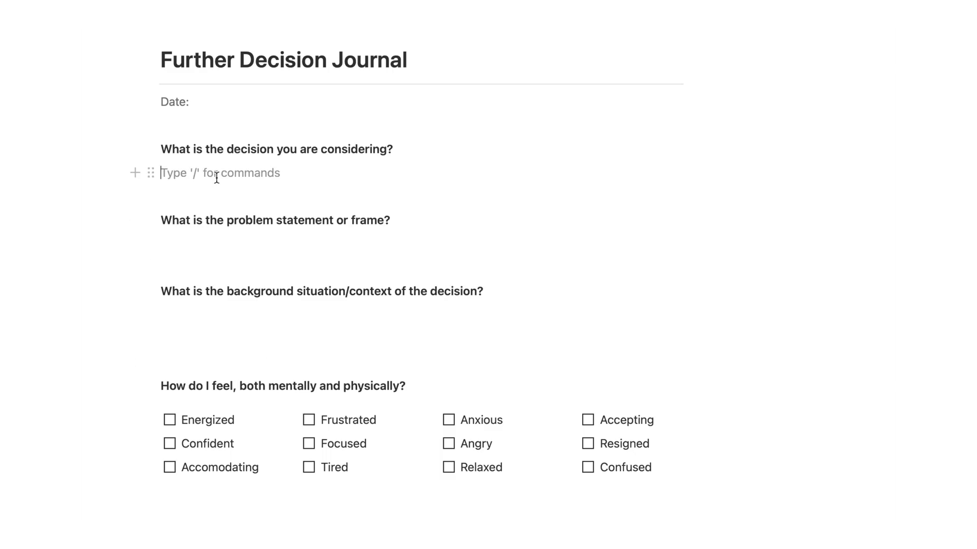
{"action": "type", "text": "Changing jobs"}
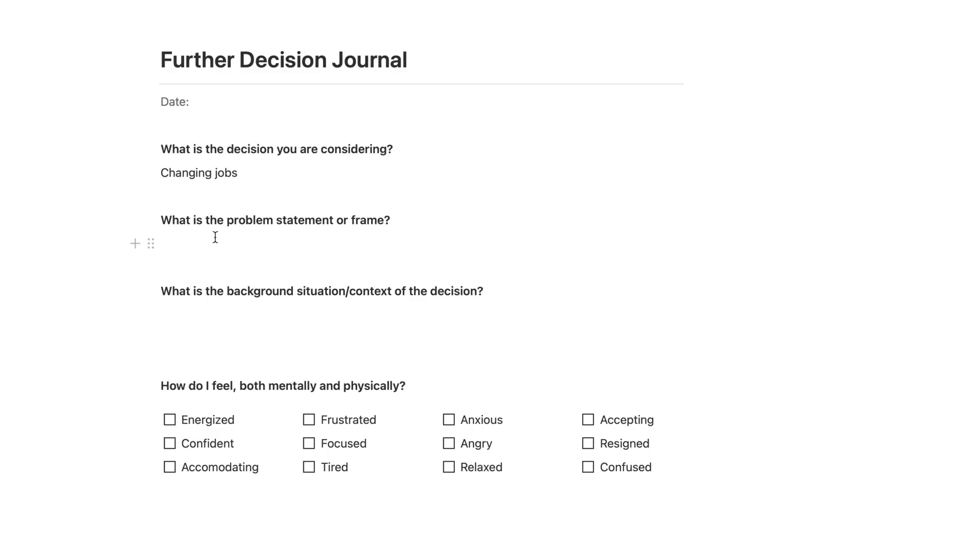
{"action": "type", "text": "Ch"}
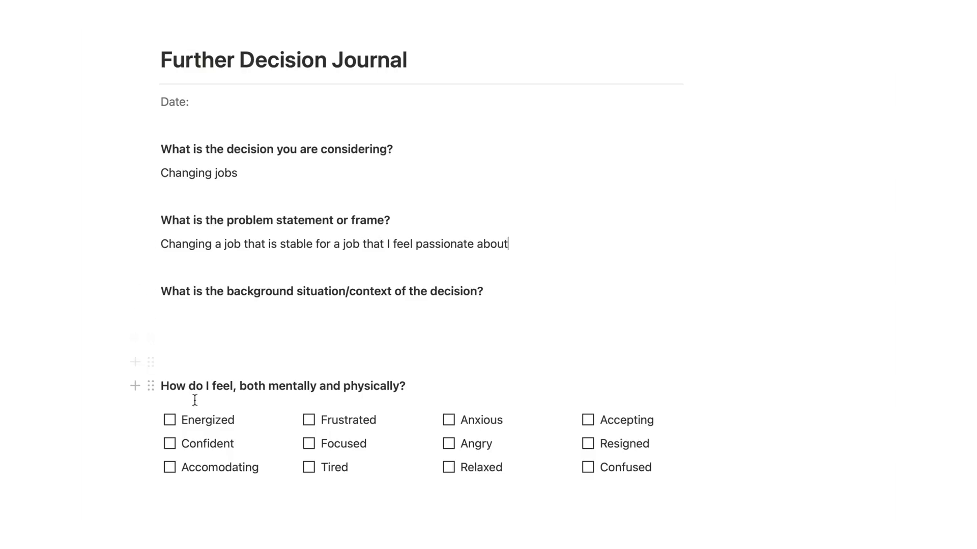
{"action": "left_click", "coordinate": [309, 421]}
{"action": "left_click", "coordinate": [449, 421]}
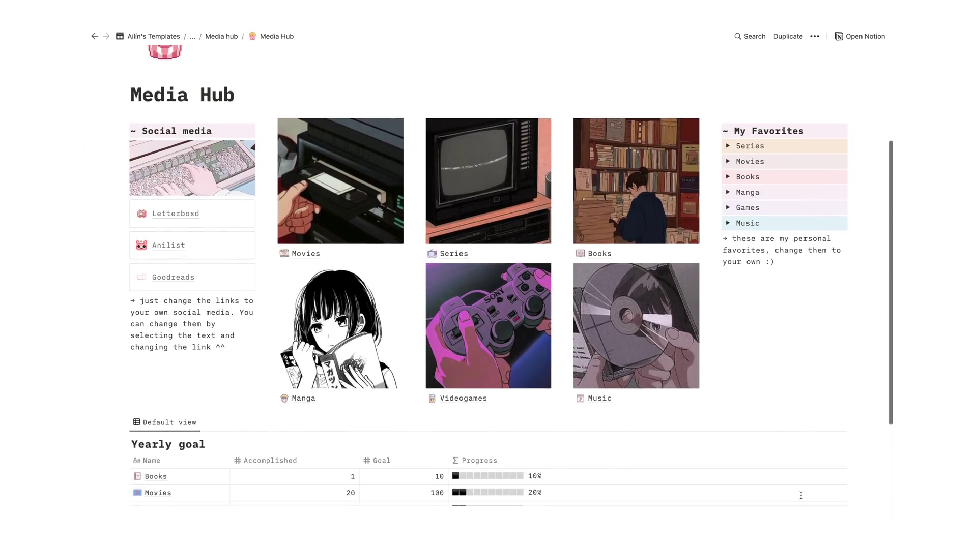
{"action": "scroll", "coordinate": [800, 496], "scroll_direction": "down", "scroll_amount": 3}
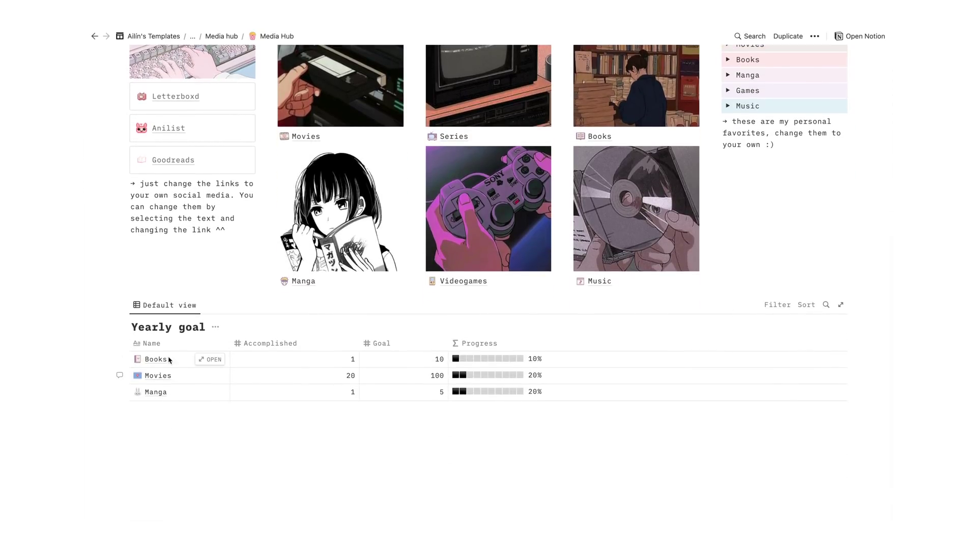
Preview and close the Books and Movies yearly goal entries.
{"action": "left_click", "coordinate": [208, 360]}
{"action": "left_click", "coordinate": [209, 363]}
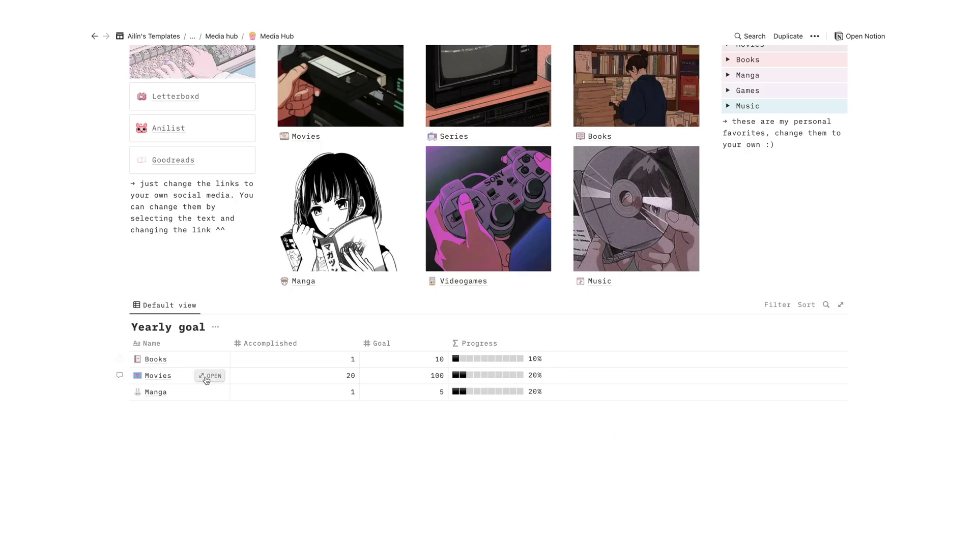
{"action": "left_click", "coordinate": [209, 375]}
{"action": "left_click", "coordinate": [735, 245]}
{"action": "scroll", "coordinate": [734, 247], "scroll_direction": "up", "scroll_amount": 5}
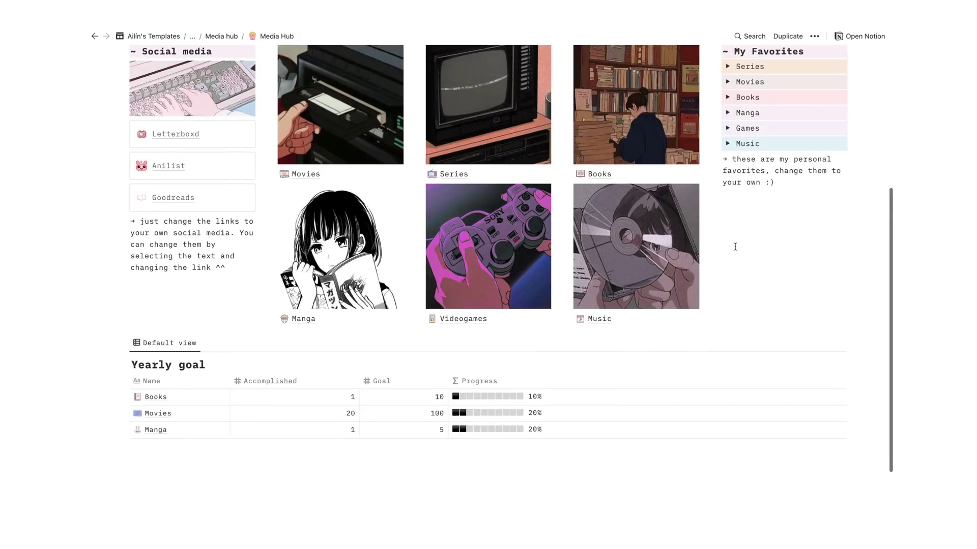
Expand the Series, Movies and Books favourites, visit the Series gallery, then open Manga.
{"action": "left_click", "coordinate": [728, 219]}
{"action": "left_click", "coordinate": [728, 283]}
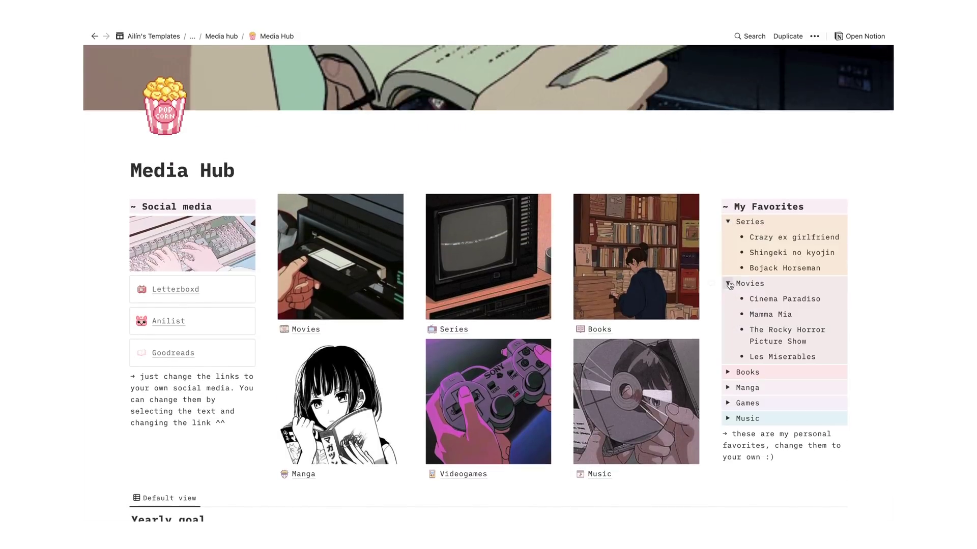
{"action": "left_click", "coordinate": [727, 372]}
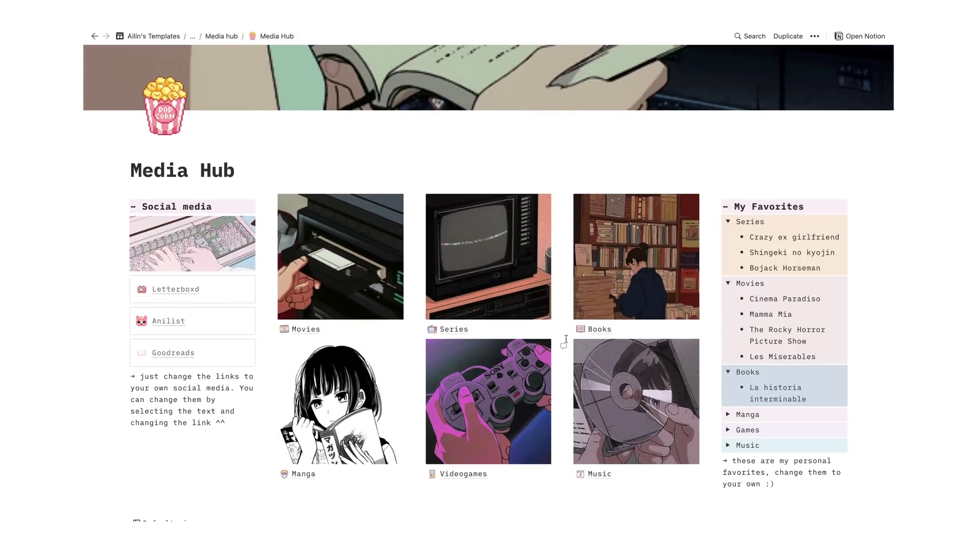
{"action": "left_click", "coordinate": [466, 329]}
{"action": "left_click", "coordinate": [234, 36]}
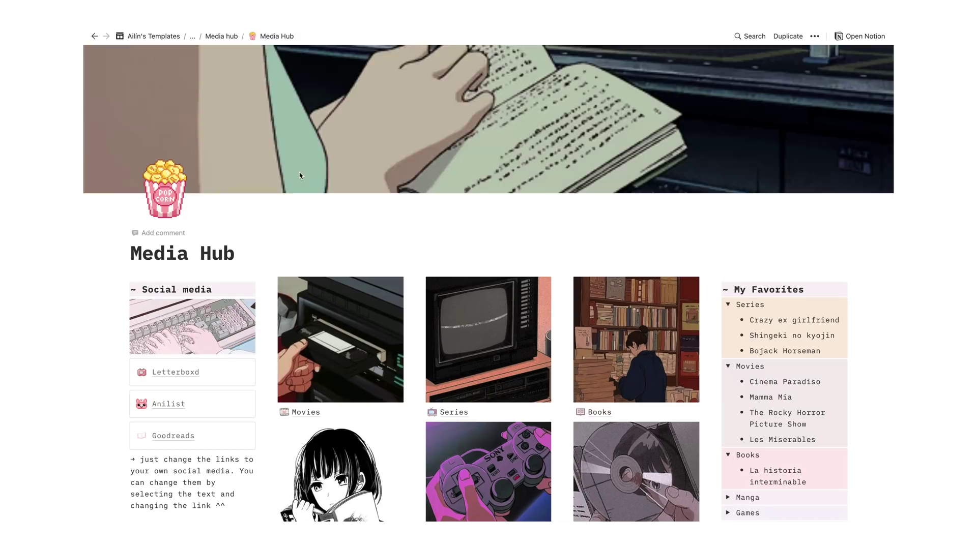
{"action": "scroll", "coordinate": [316, 350], "scroll_direction": "down", "scroll_amount": 3}
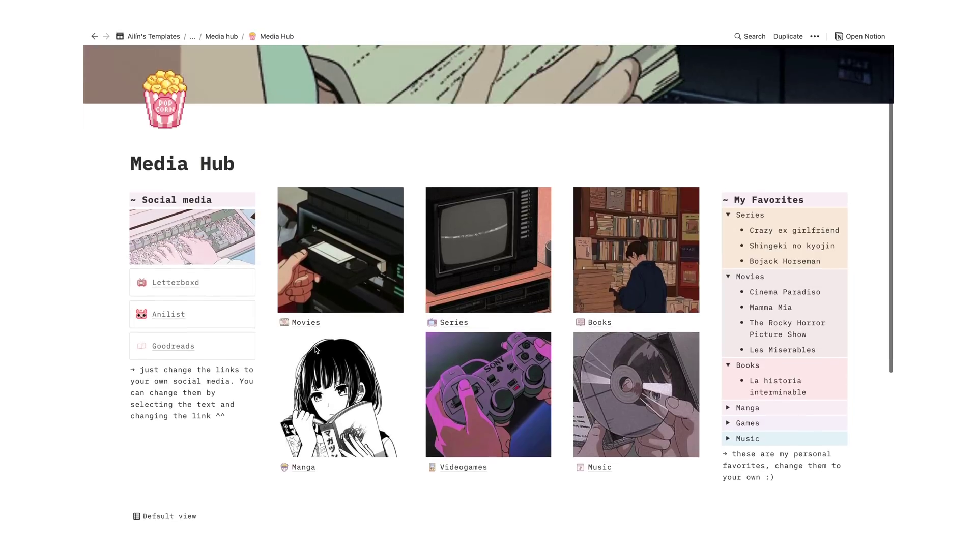
{"action": "left_click", "coordinate": [301, 466]}
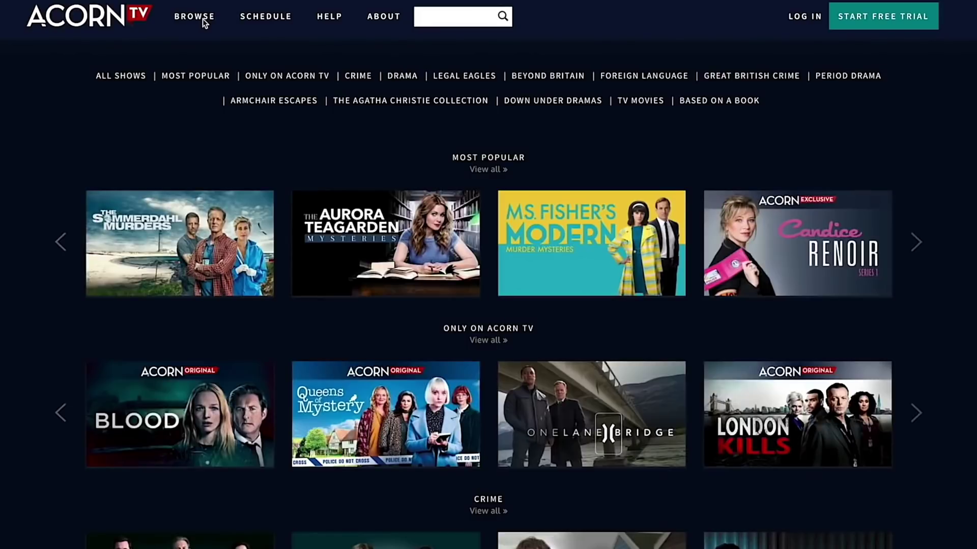
Scroll down the Acorn TV page to the show's Series 1 episode list.
{"action": "scroll", "coordinate": [202, 20], "scroll_direction": "down", "scroll_amount": 2}
{"action": "scroll", "coordinate": [203, 19], "scroll_direction": "down", "scroll_amount": 3}
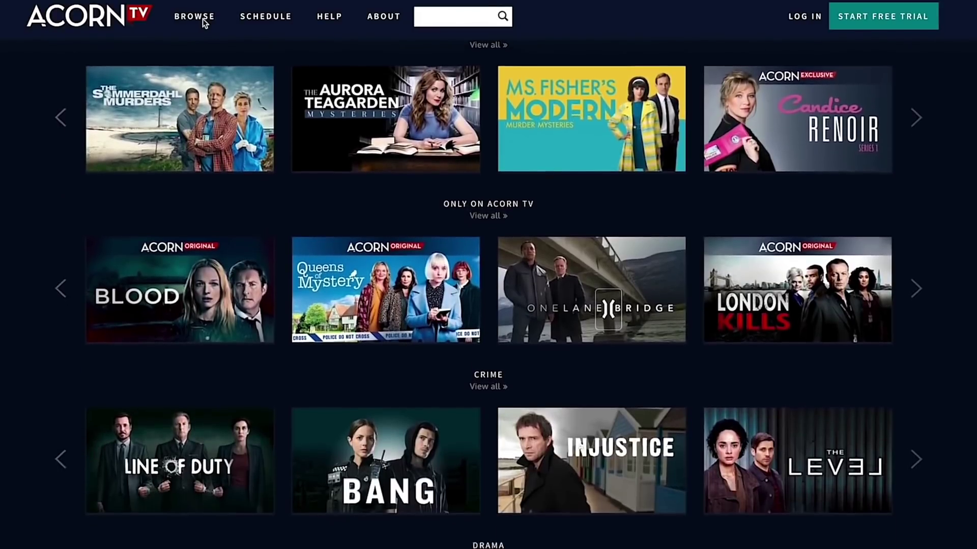
{"action": "scroll", "coordinate": [203, 20], "scroll_direction": "down", "scroll_amount": 3}
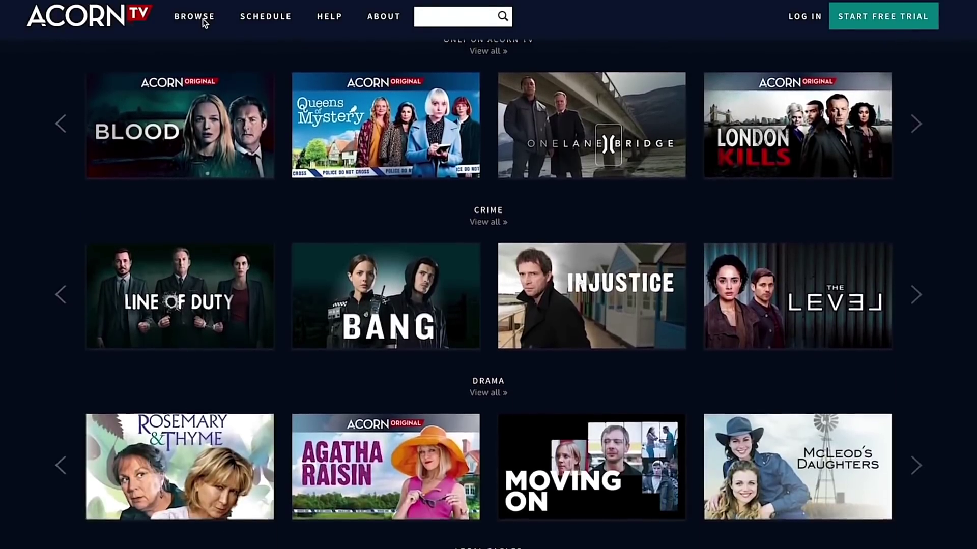
{"action": "scroll", "coordinate": [202, 19], "scroll_direction": "down", "scroll_amount": 3}
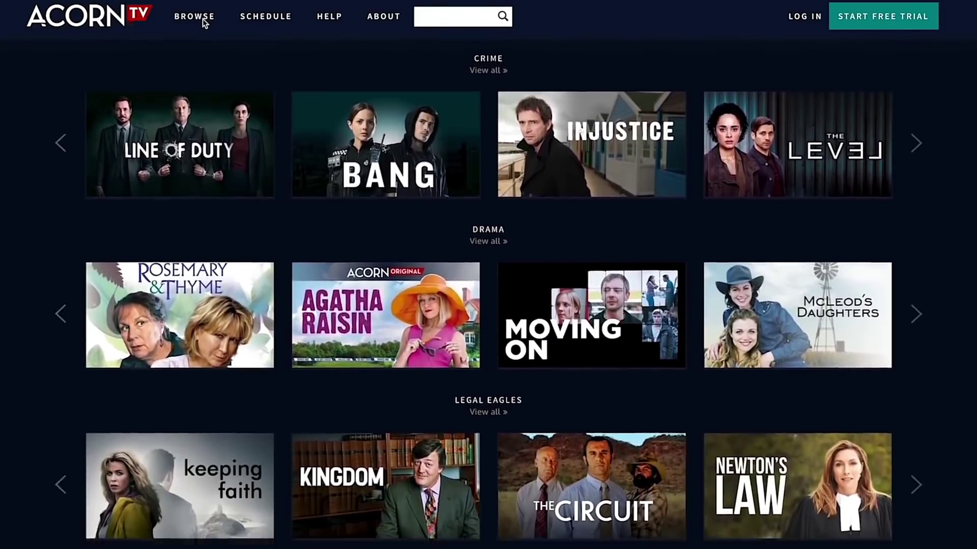
{"action": "scroll", "coordinate": [203, 19], "scroll_direction": "down", "scroll_amount": 3}
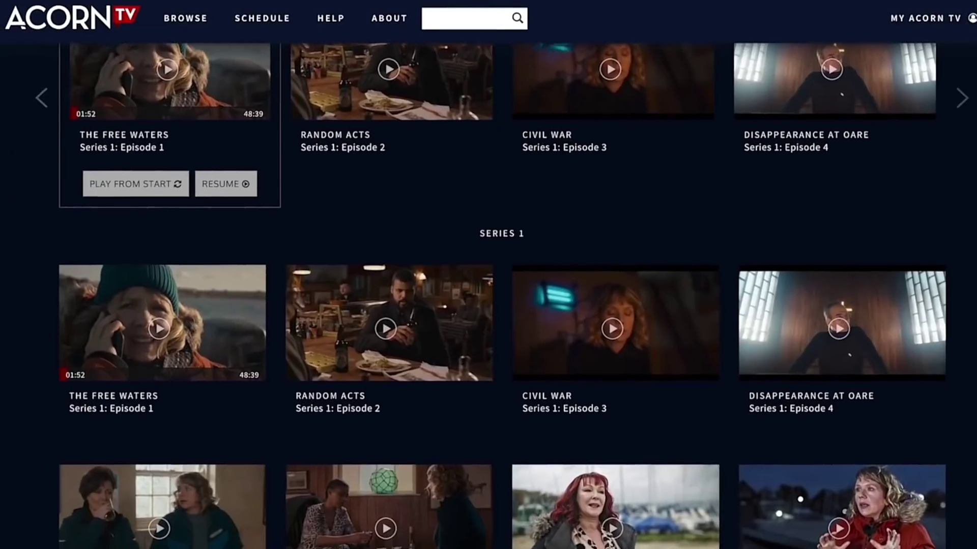
{"action": "scroll", "coordinate": [488, 295], "scroll_direction": "down", "scroll_amount": 2}
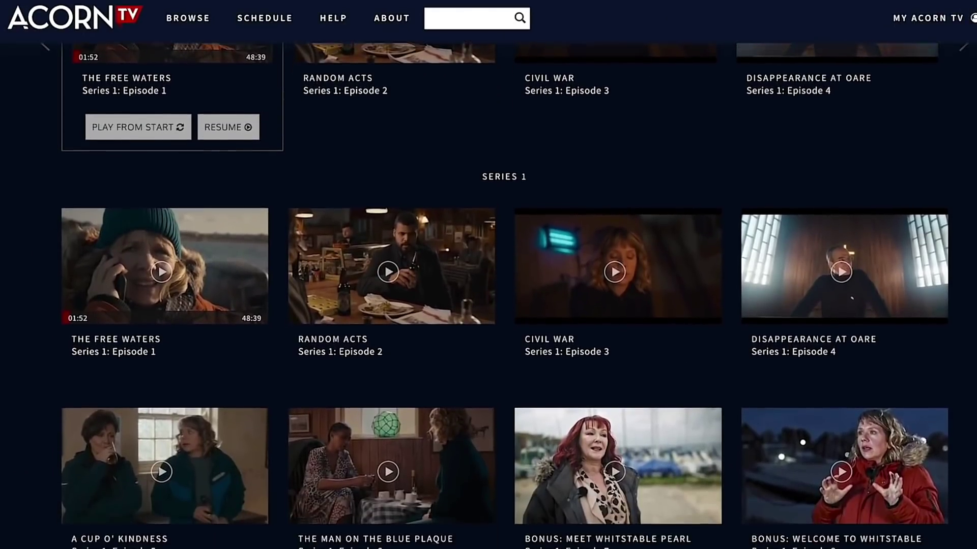